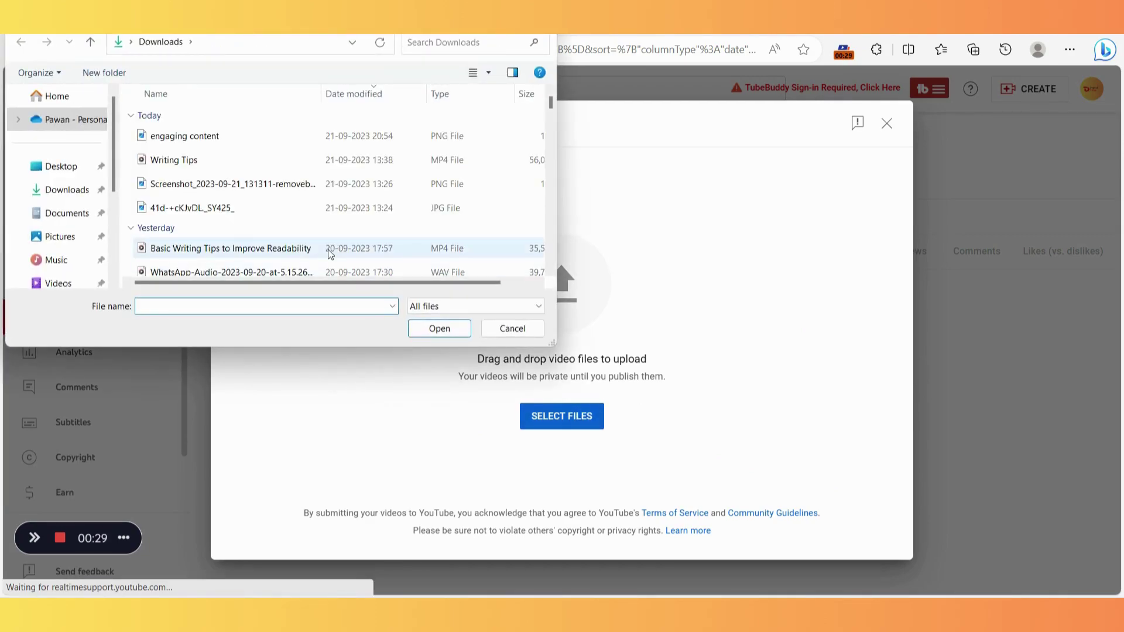
Upload the Writing Tips MP4 video and set its title to "How to Write Engaging Content | Content Writing Tips for Beginners"
{"action": "double_click", "coordinate": [178, 165]}
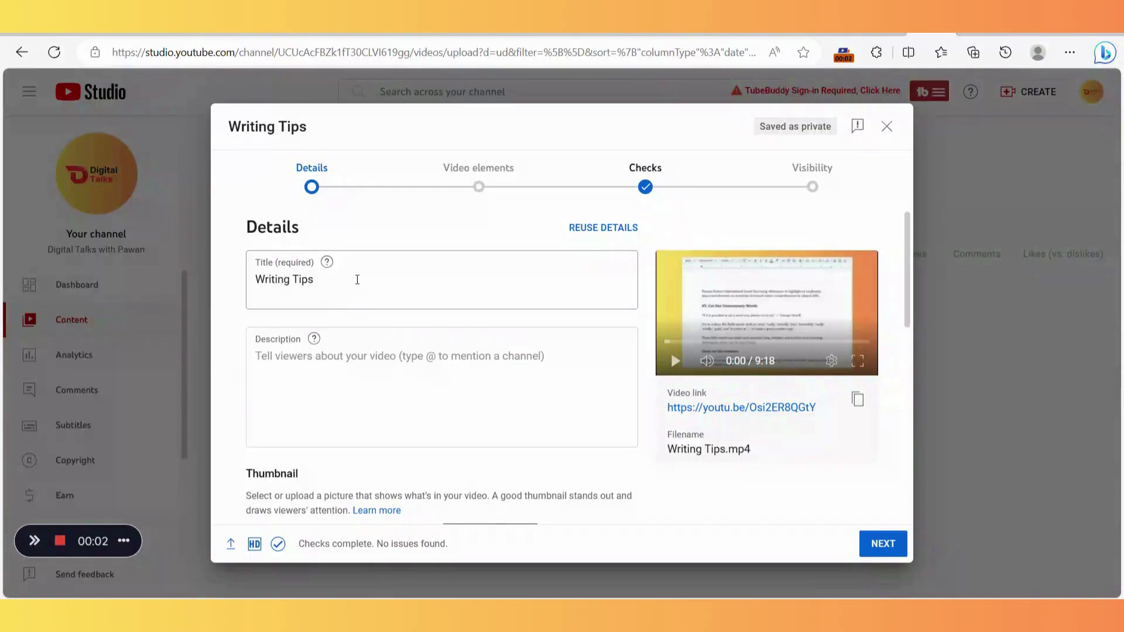
{"action": "left_click", "coordinate": [329, 285]}
{"action": "key", "text": "ctrl+a"}
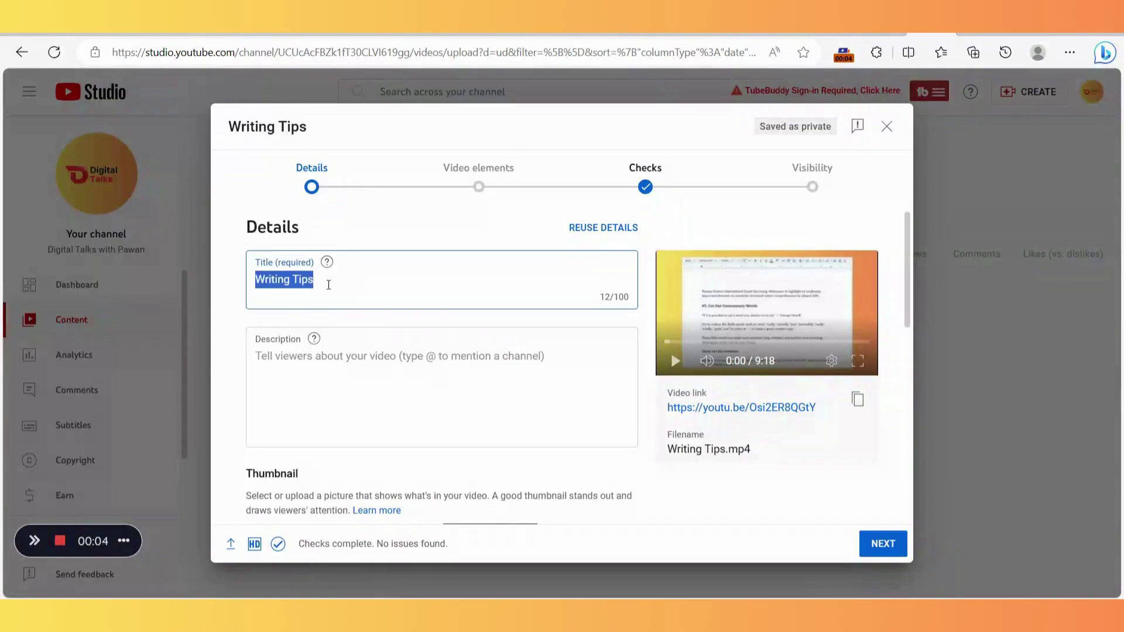
{"action": "type", "text": "How to Write Engaging Content | Content Writing Tips for Beginners"}
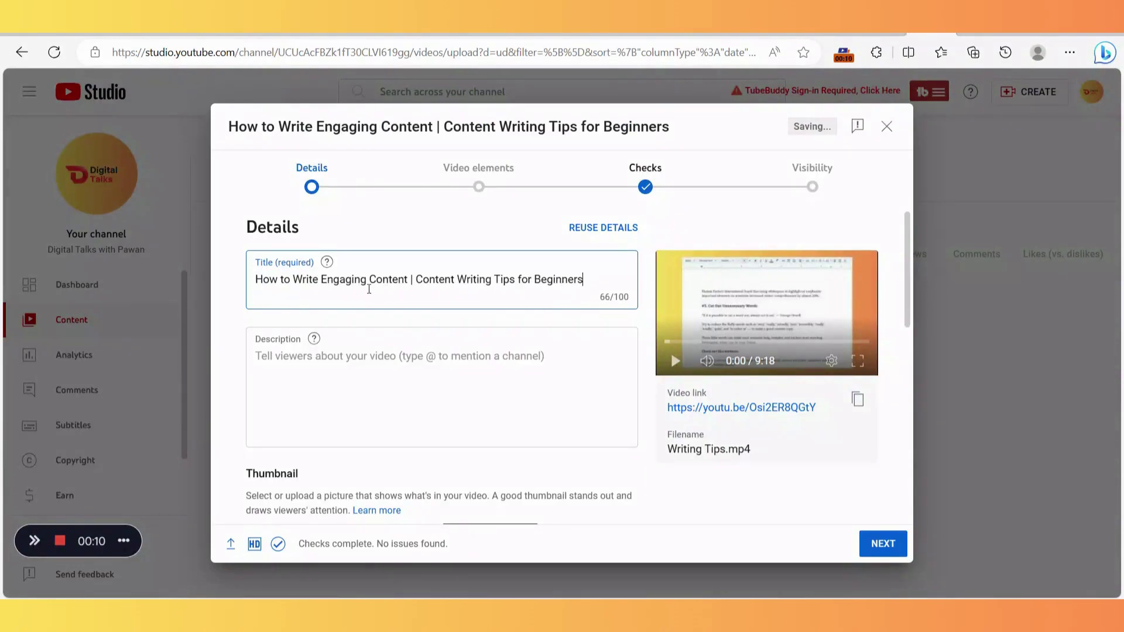
Insert a rocket emoji in the title between "Engaging Content" and the vertical bar
{"action": "left_click", "coordinate": [407, 280]}
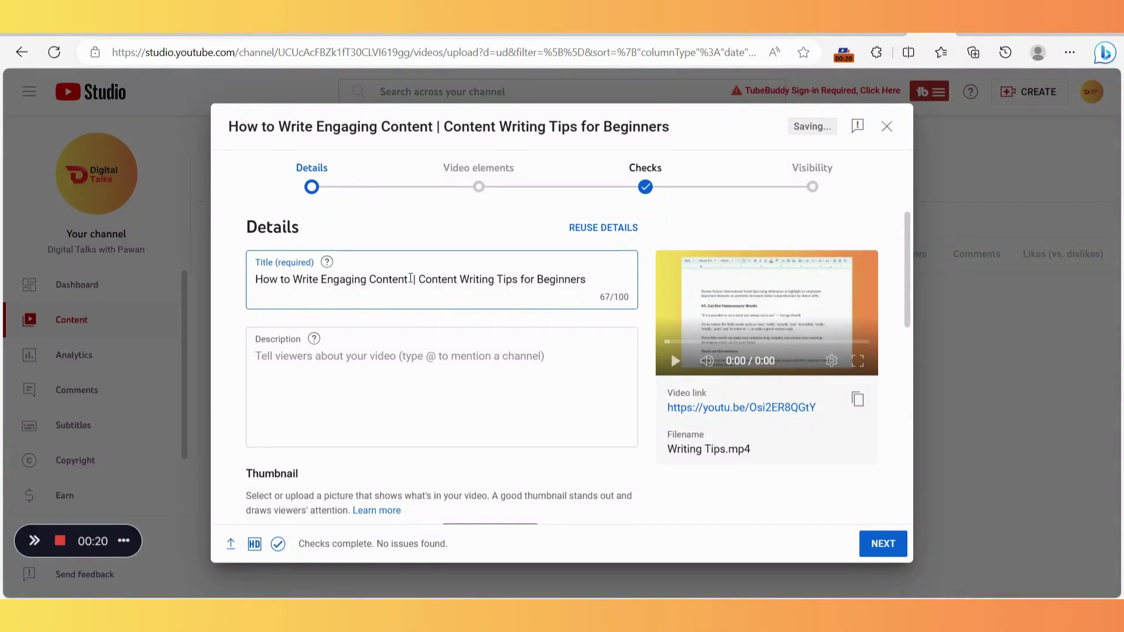
{"action": "right_click", "coordinate": [410, 279]}
{"action": "left_click", "coordinate": [425, 290]}
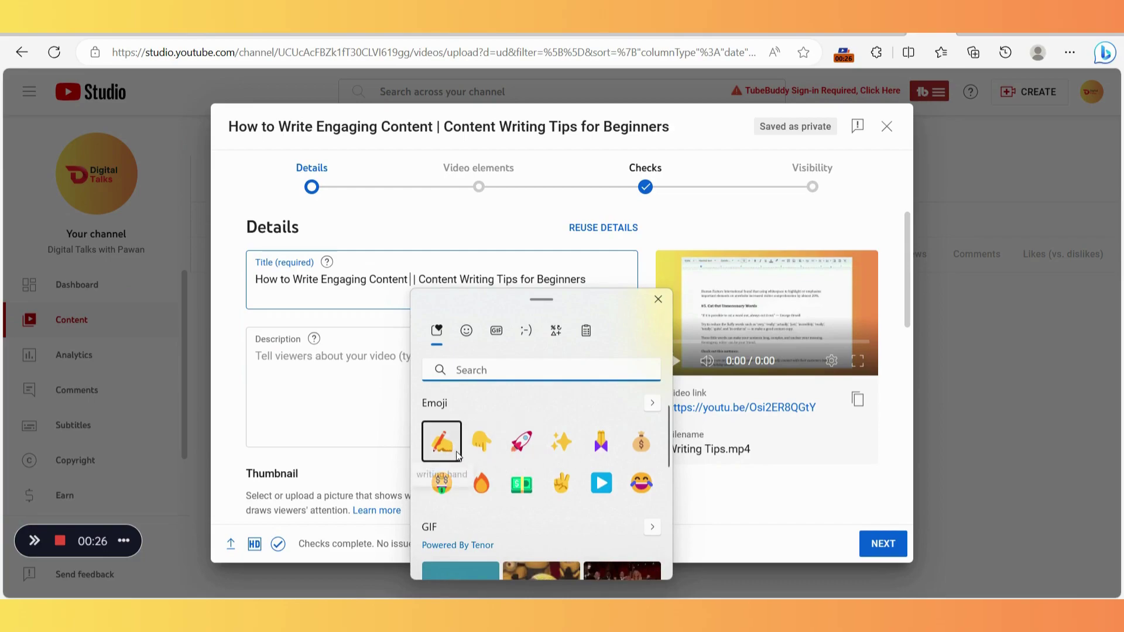
{"action": "left_click", "coordinate": [520, 440]}
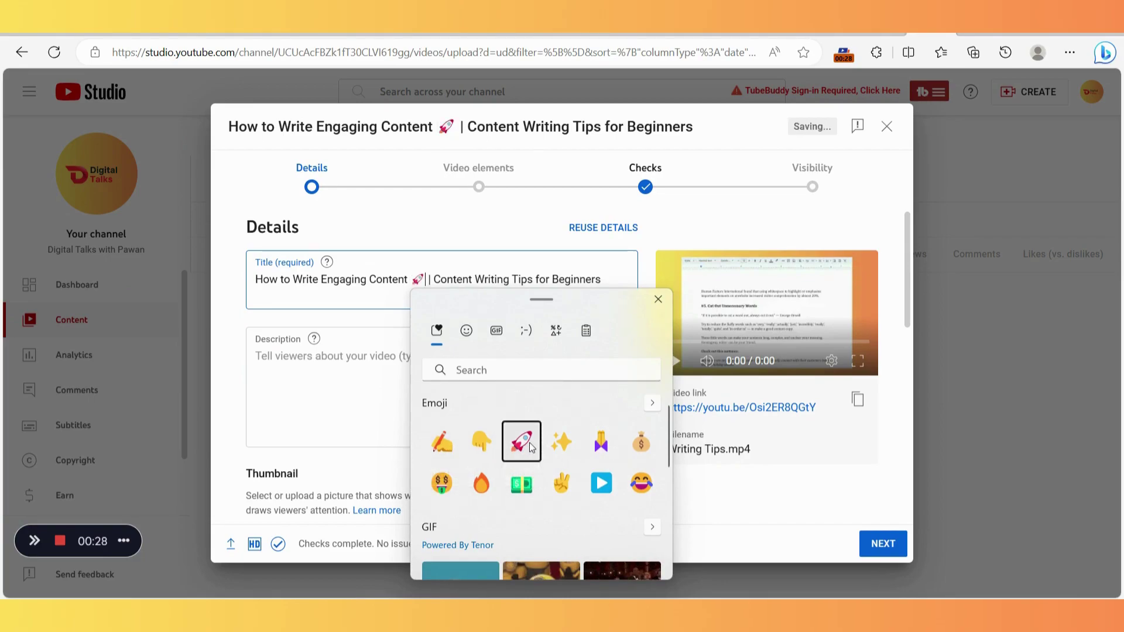
{"action": "key", "text": "Escape"}
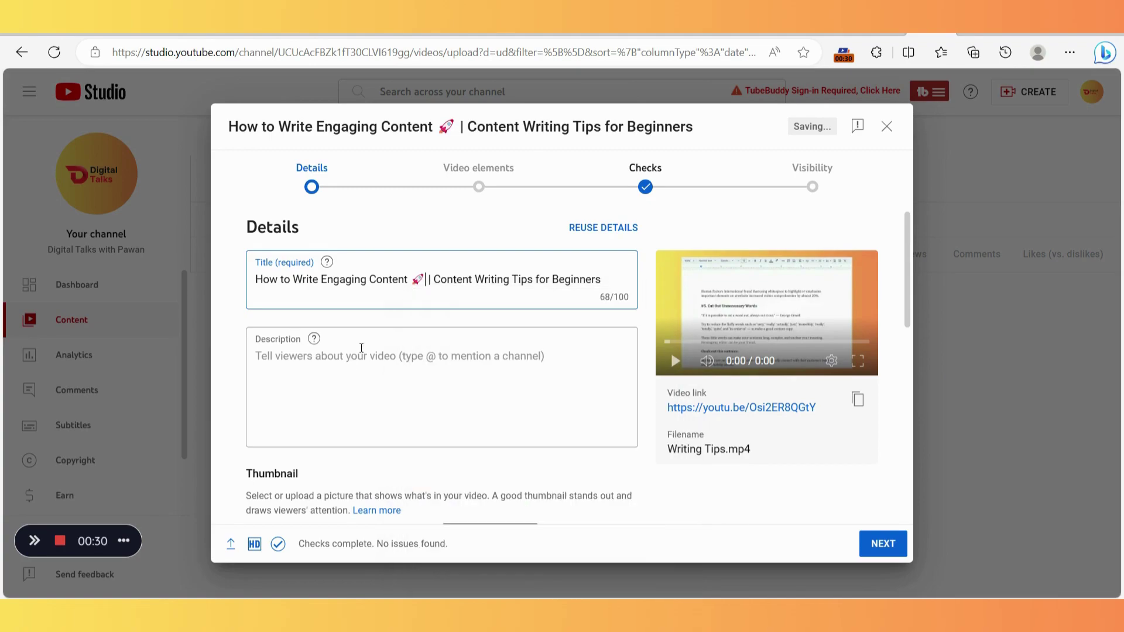
Fill in the description with the prepared video summary, timestamps from 0:00 Intro to 09:02 Closing, related links, queries, social links and equipment list
{"action": "left_click", "coordinate": [322, 375]}
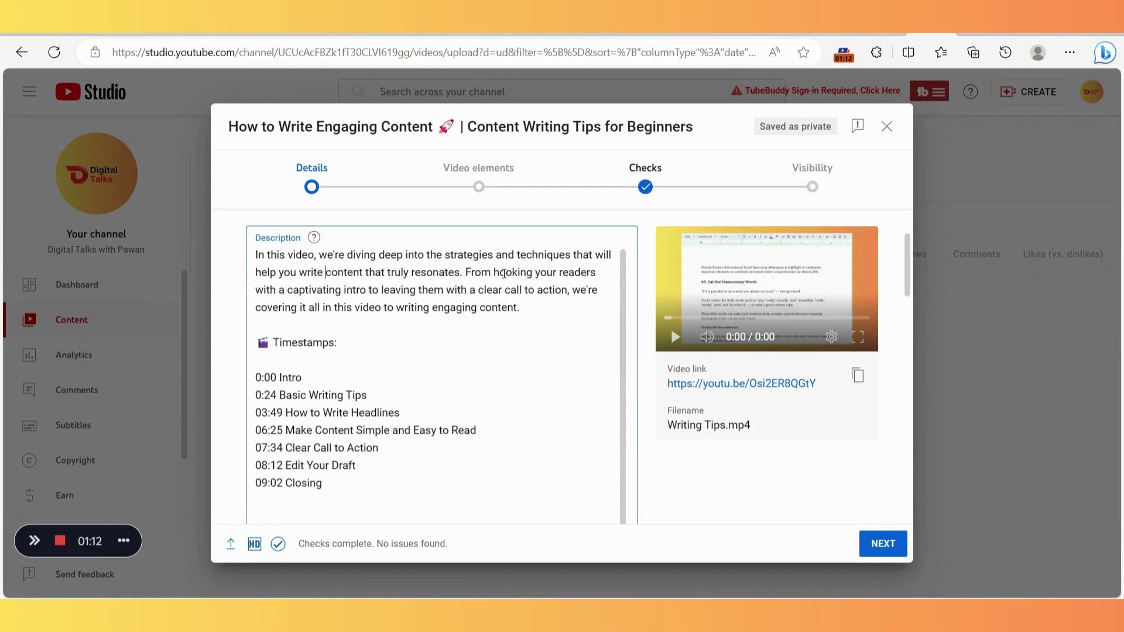
{"action": "triple_click", "coordinate": [288, 342]}
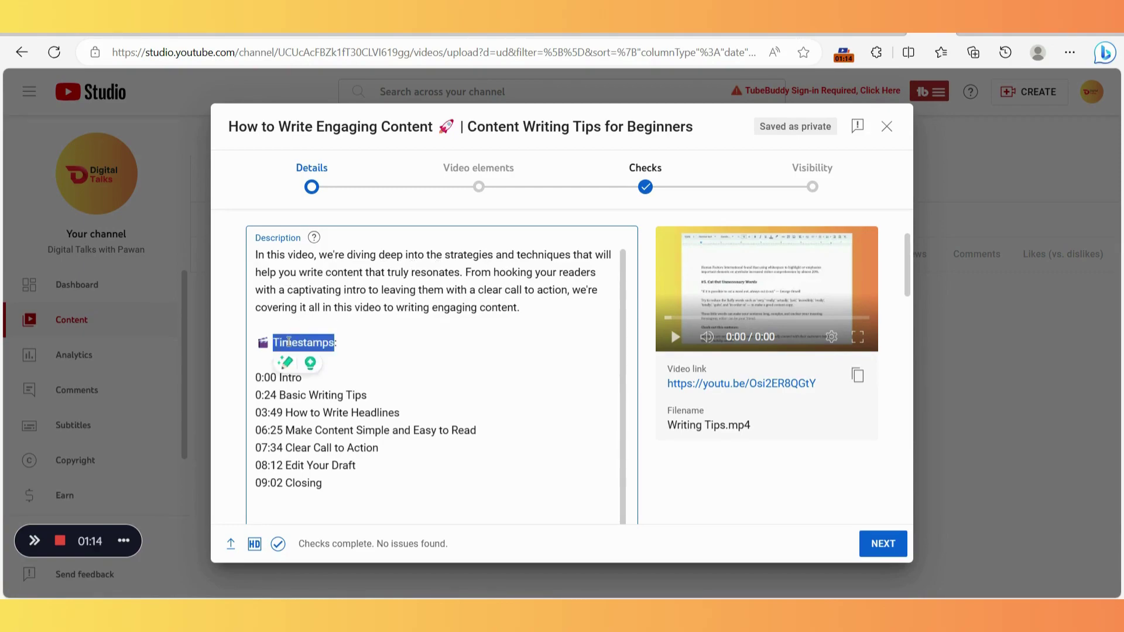
{"action": "left_click", "coordinate": [356, 396]}
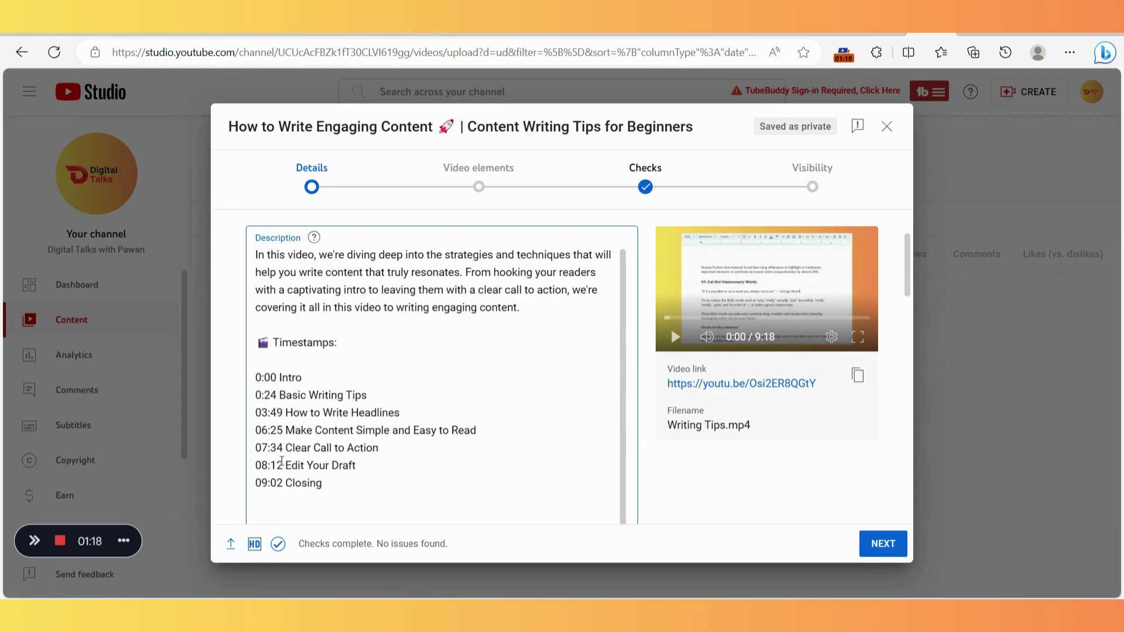
Delete the extra blank line after "09:02 Closing" and the "PDF format:" line from the description
{"action": "left_click", "coordinate": [910, 275]}
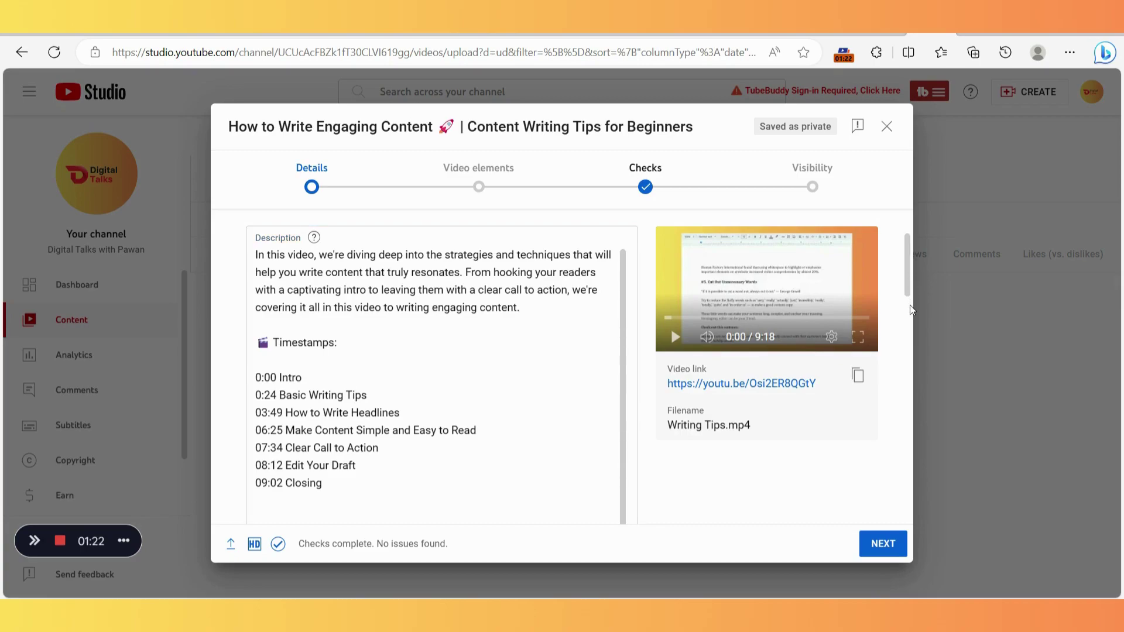
{"action": "left_click_drag", "start_coordinate": [908, 279], "coordinate": [907, 327]}
{"action": "left_click", "coordinate": [300, 294]}
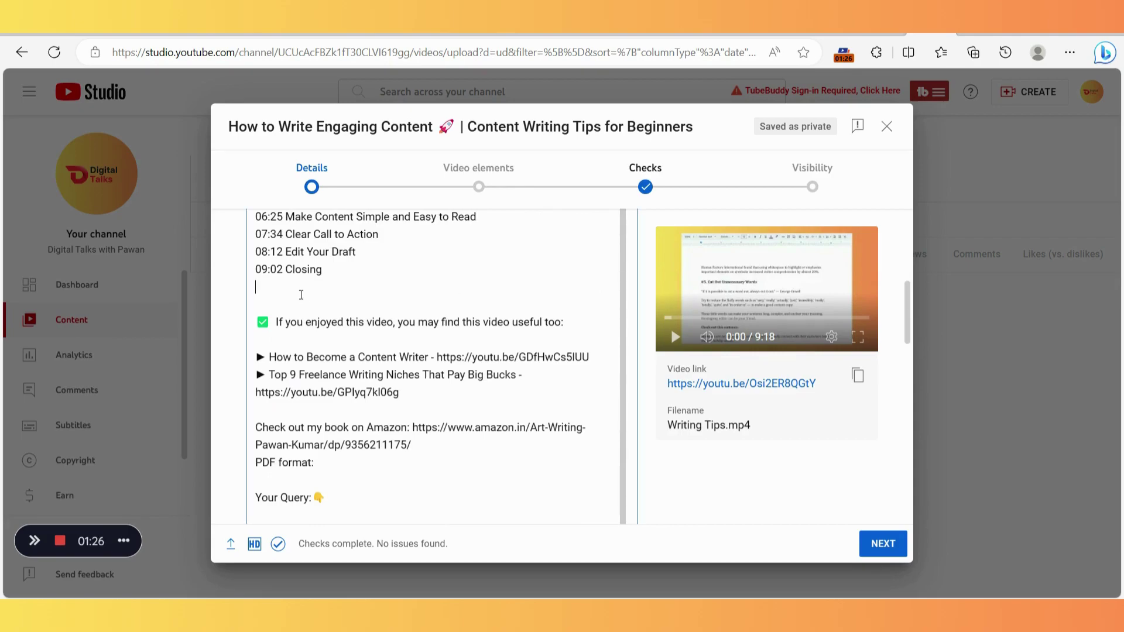
{"action": "key", "text": "BackSpace"}
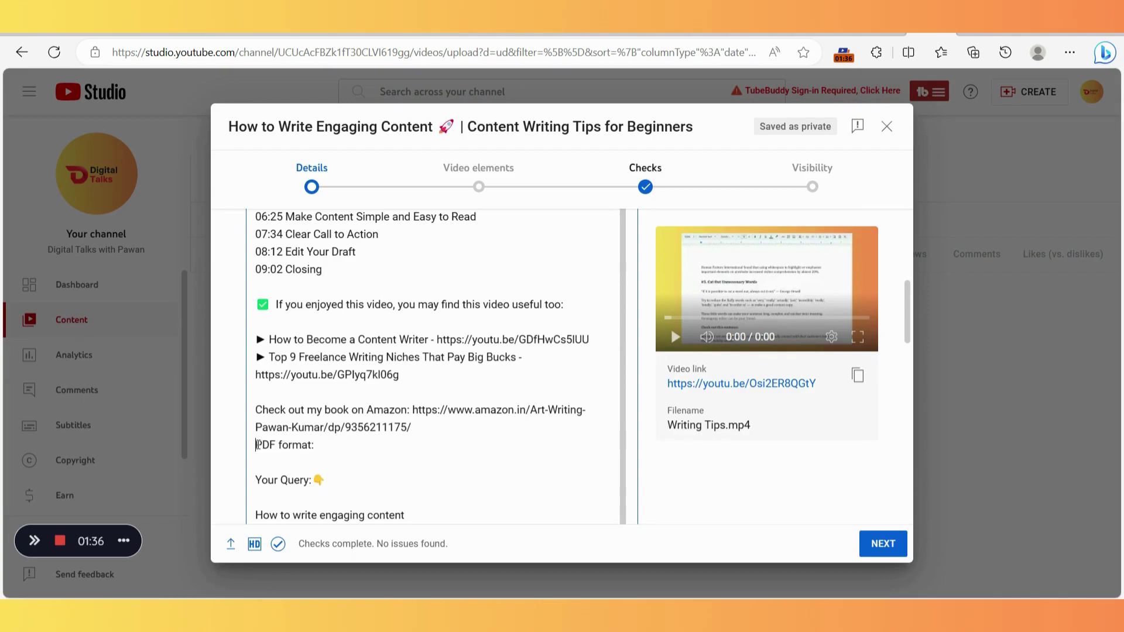
{"action": "left_click_drag", "start_coordinate": [258, 444], "coordinate": [315, 446]}
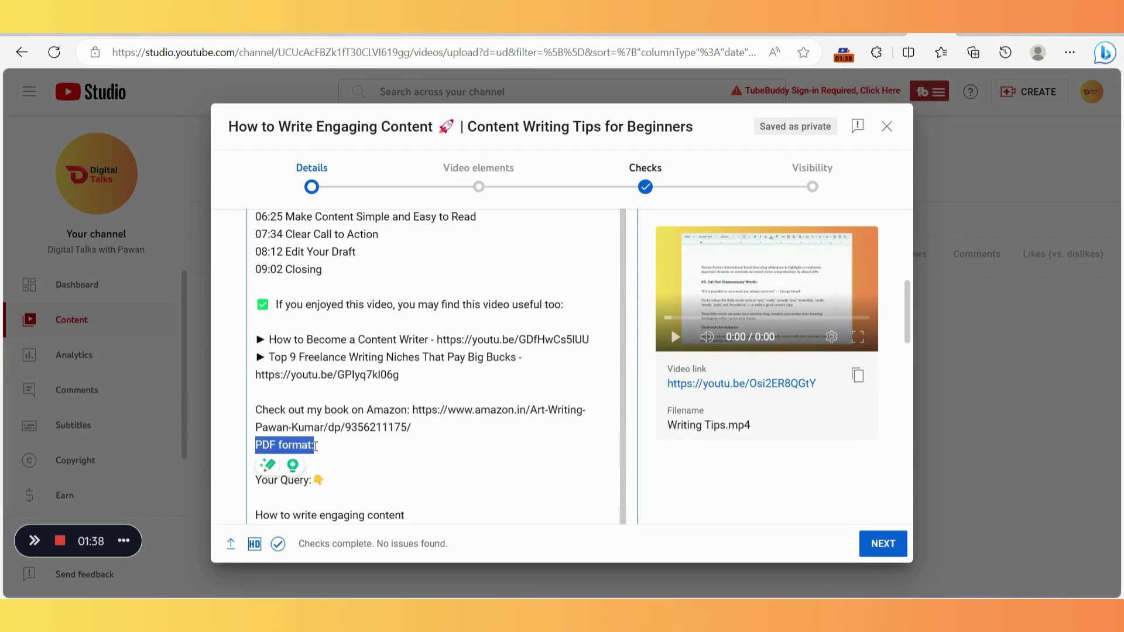
{"action": "key", "text": "BackSpace"}
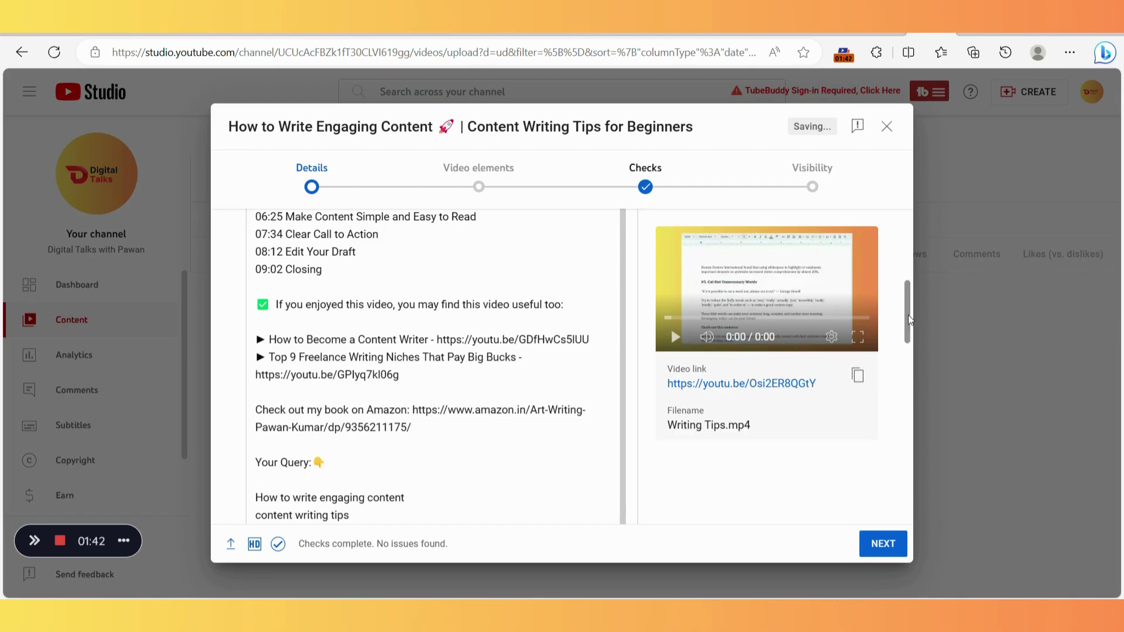
Review the search queries, social media links and equipment list in the rest of the description
{"action": "left_click_drag", "start_coordinate": [907, 313], "coordinate": [906, 366]}
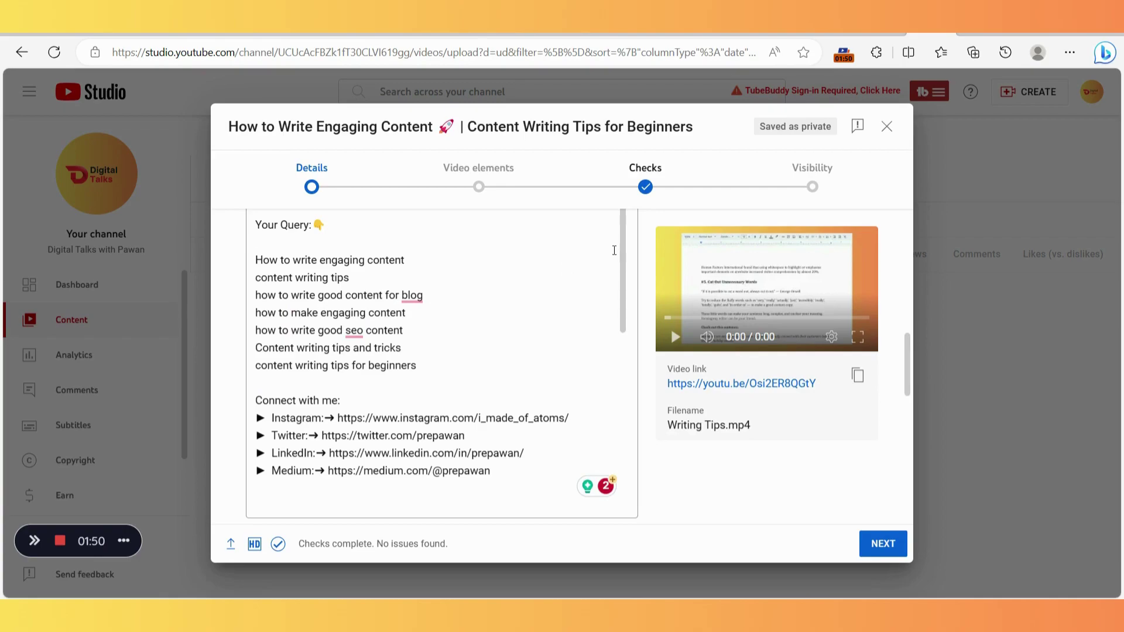
{"action": "left_click_drag", "start_coordinate": [626, 246], "coordinate": [619, 360]}
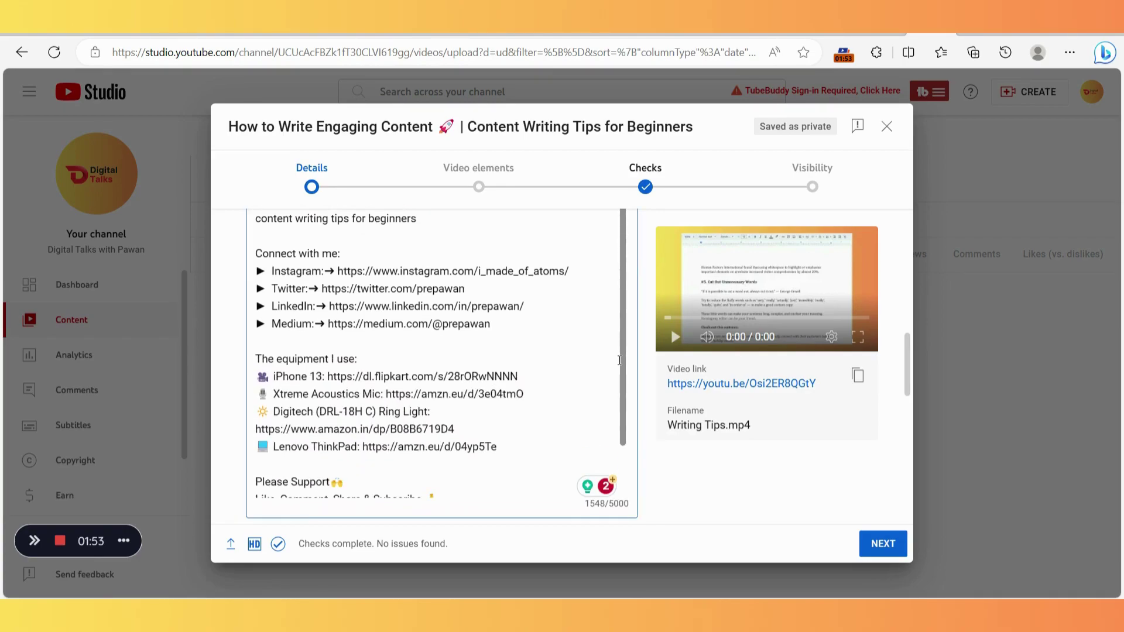
{"action": "triple_click", "coordinate": [273, 257]}
{"action": "left_click", "coordinate": [333, 358]}
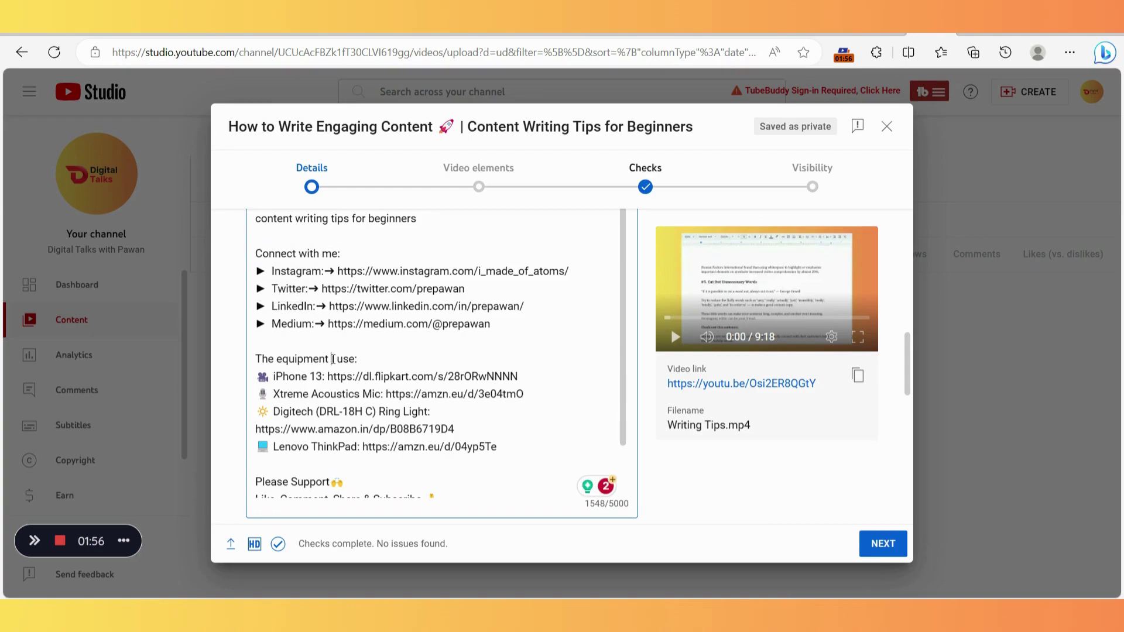
{"action": "triple_click", "coordinate": [270, 361]}
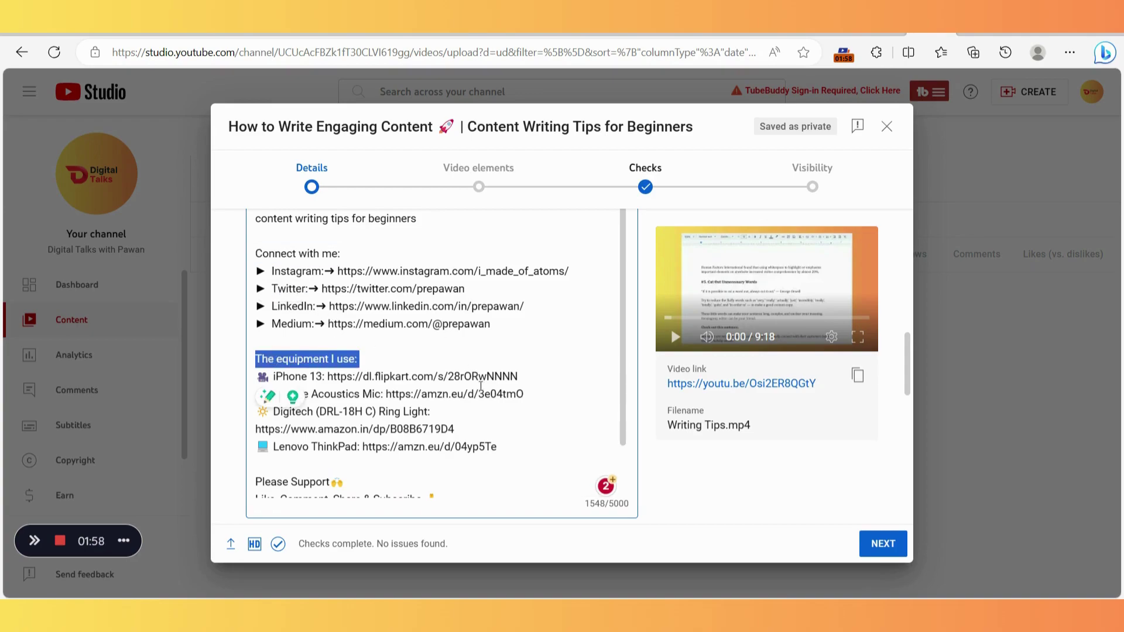
{"action": "left_click", "coordinate": [495, 418]}
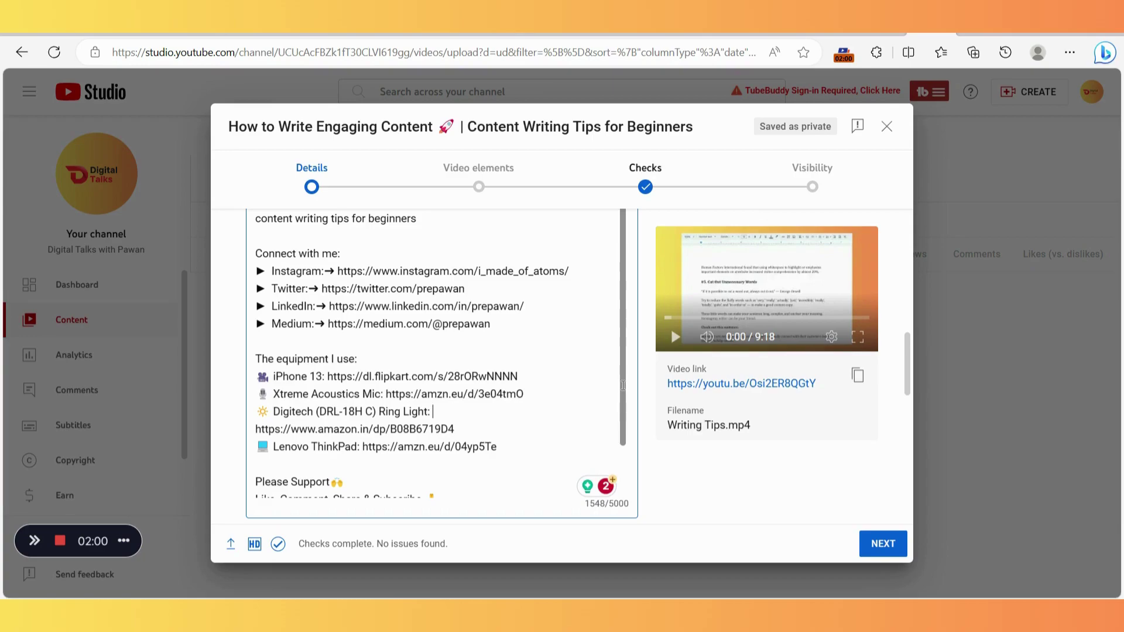
Add the hashtags #writing, #contentwriting and the channel-name hashtag on a new line at the end of the description
{"action": "scroll", "coordinate": [624, 440], "scroll_direction": "down", "scroll_amount": 2}
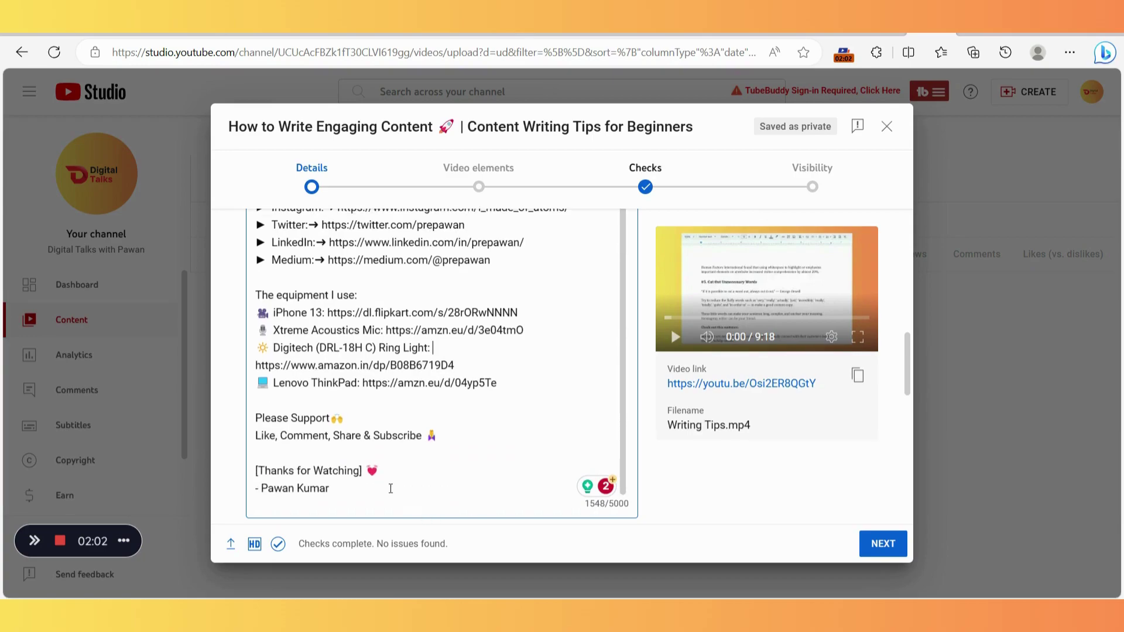
{"action": "key", "text": "Return"}
{"action": "key", "text": "Return"}
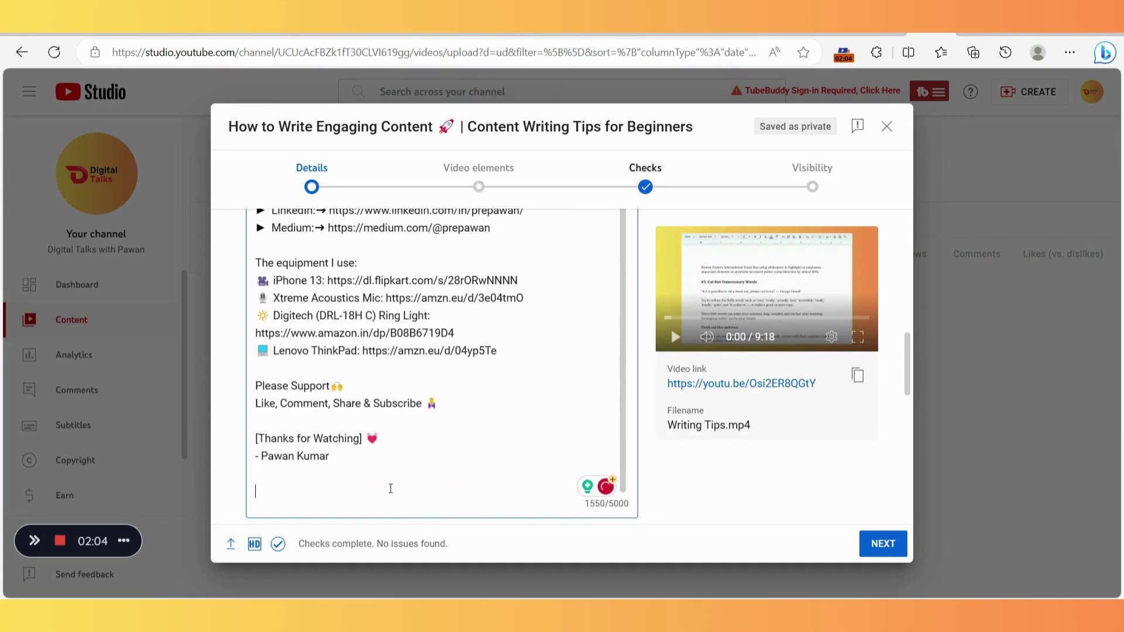
{"action": "type", "text": "#"}
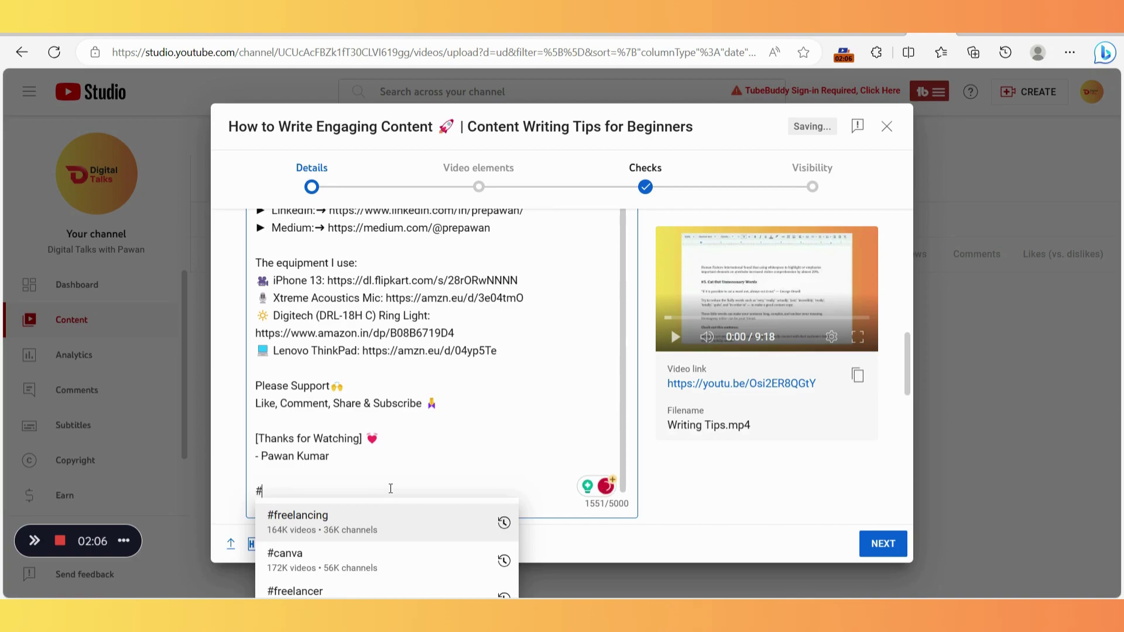
{"action": "type", "text": "writing"}
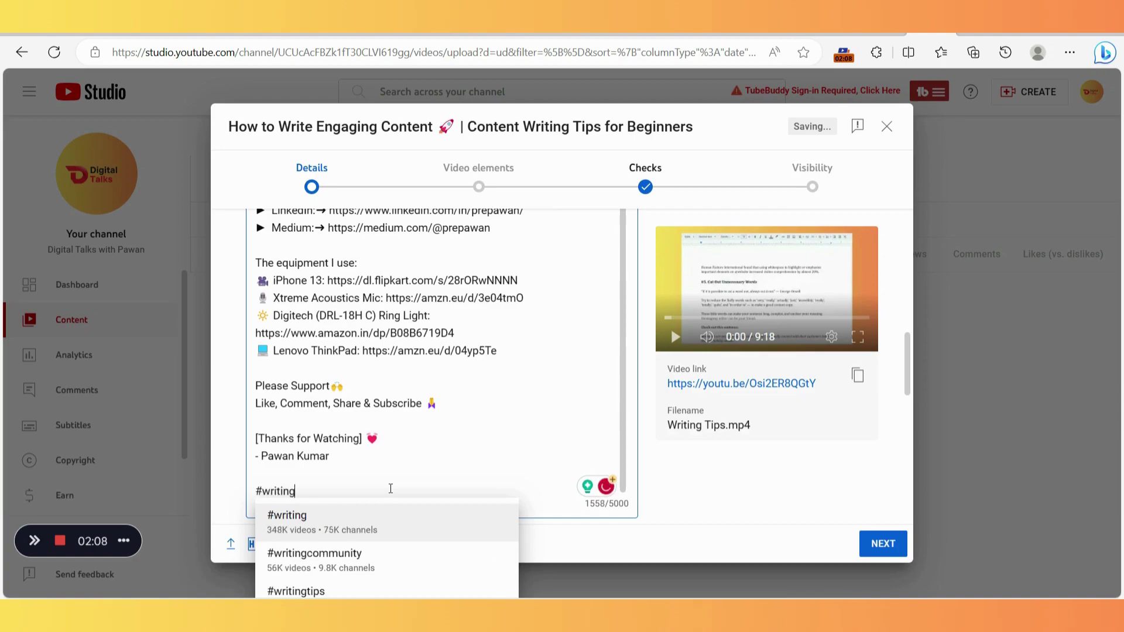
{"action": "left_click", "coordinate": [339, 523]}
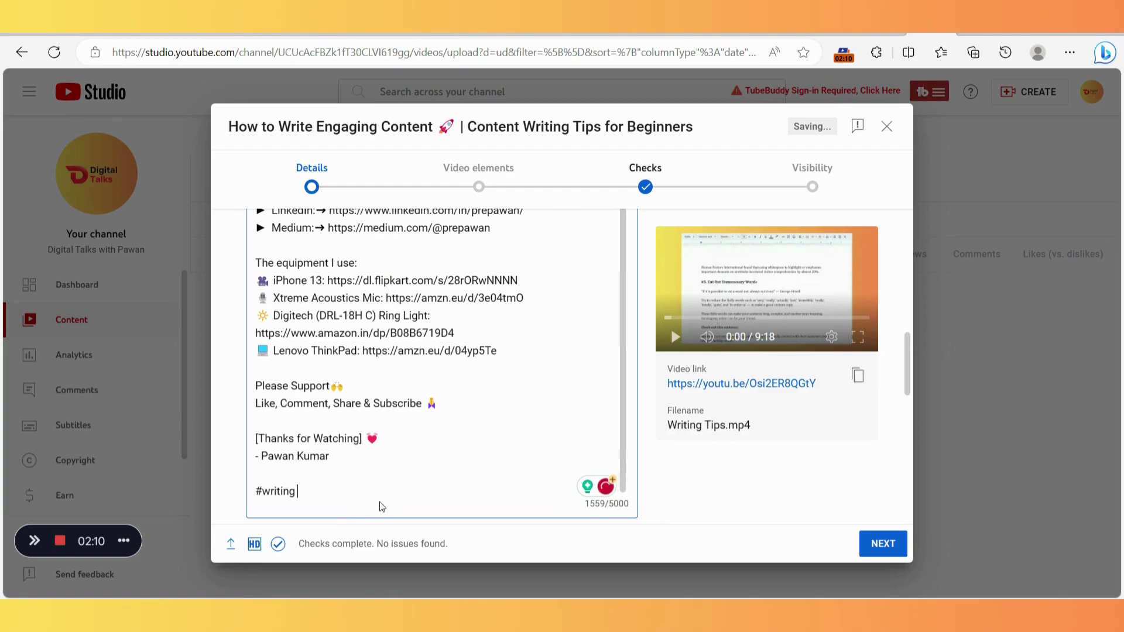
{"action": "type", "text": "#conten"}
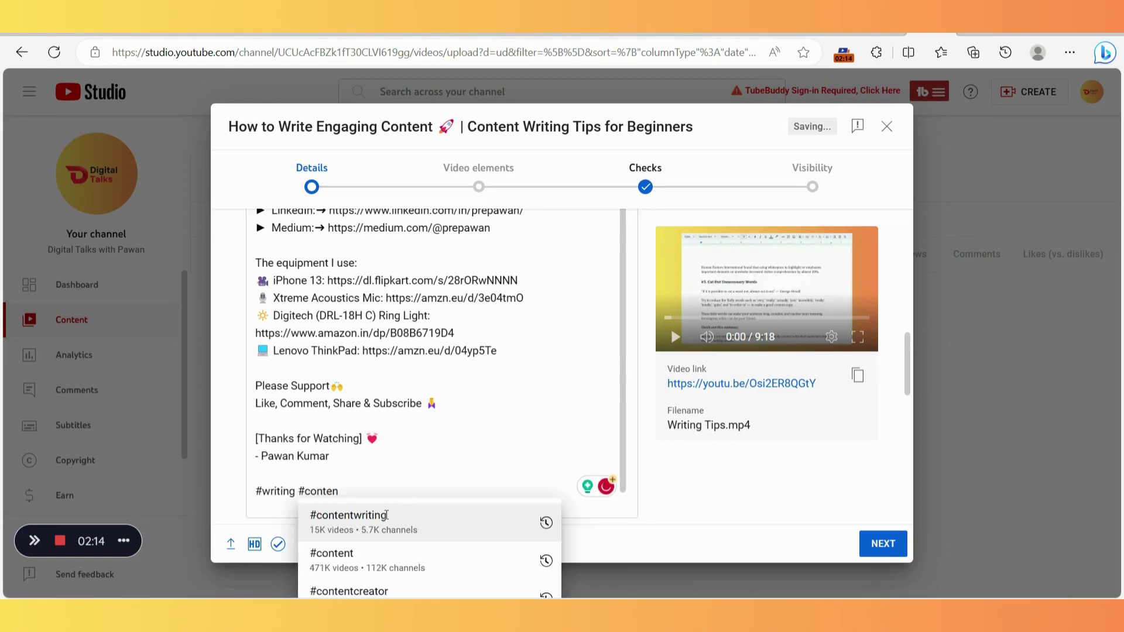
{"action": "left_click", "coordinate": [388, 516]}
{"action": "type", "text": "#digita"}
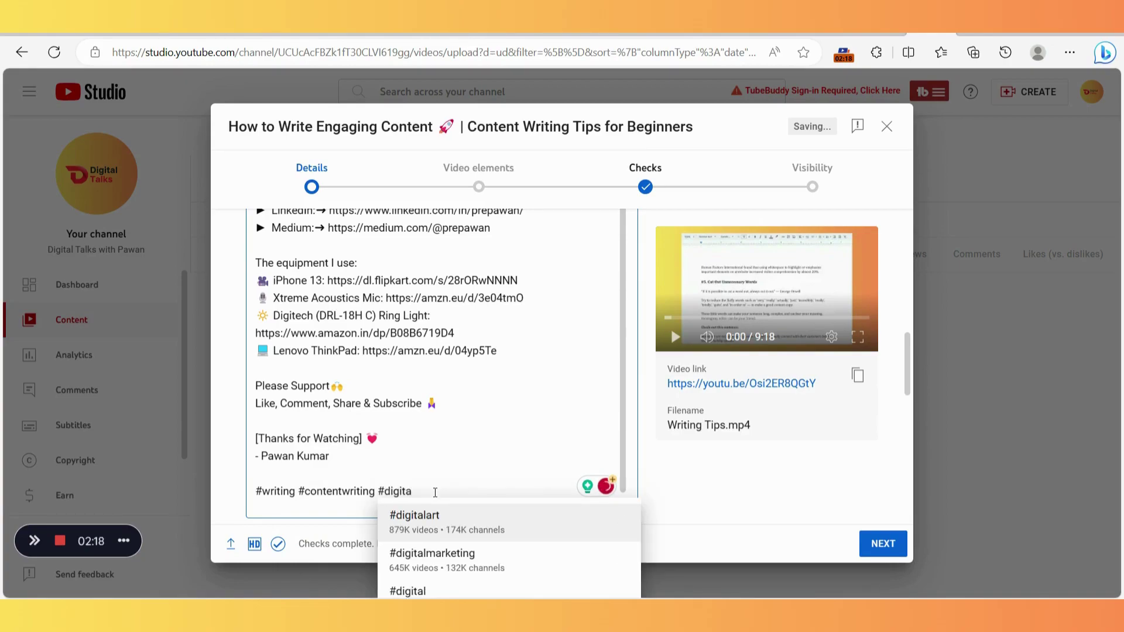
{"action": "type", "text": "ltalk"}
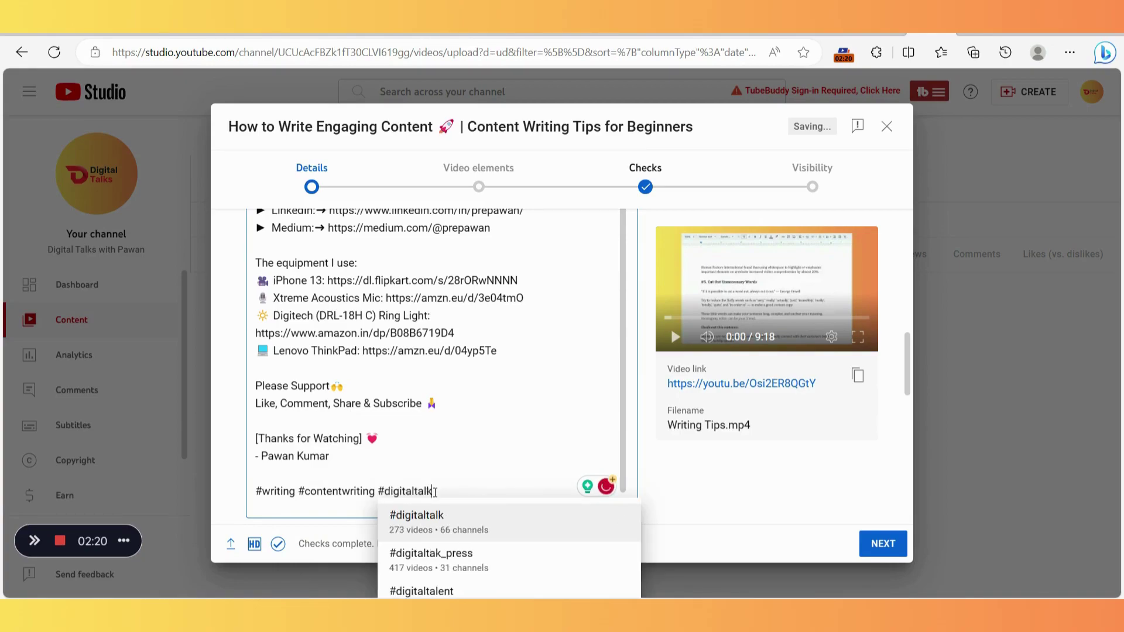
{"action": "type", "text": "swithpawan"}
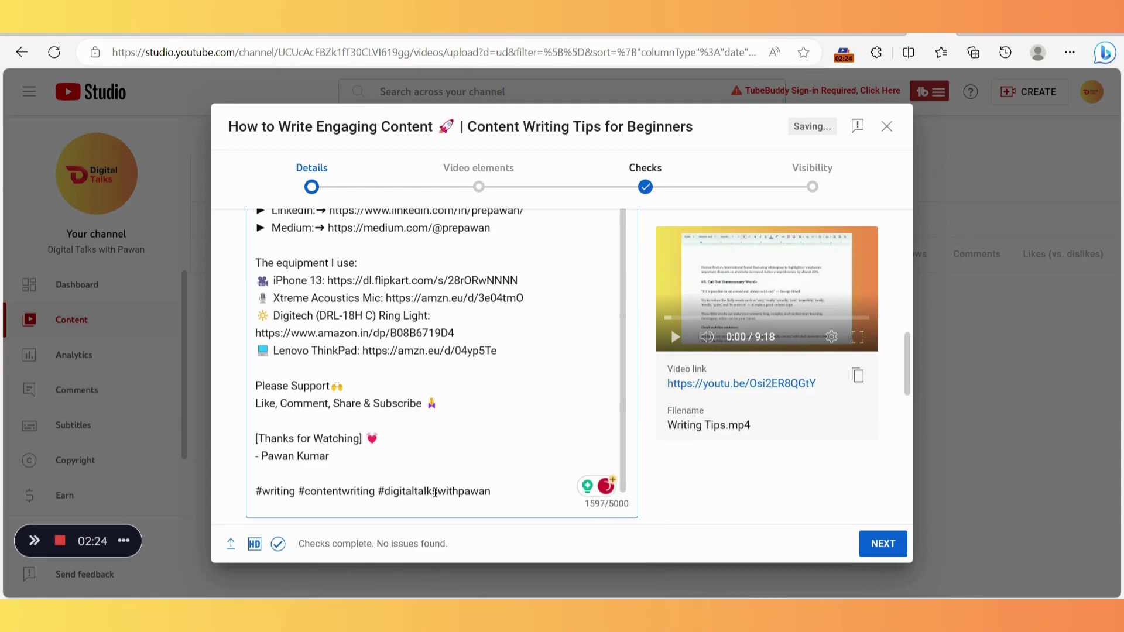
Upload the "engaging content" PNG image from Downloads as the video's custom thumbnail
{"action": "left_click", "coordinate": [907, 359]}
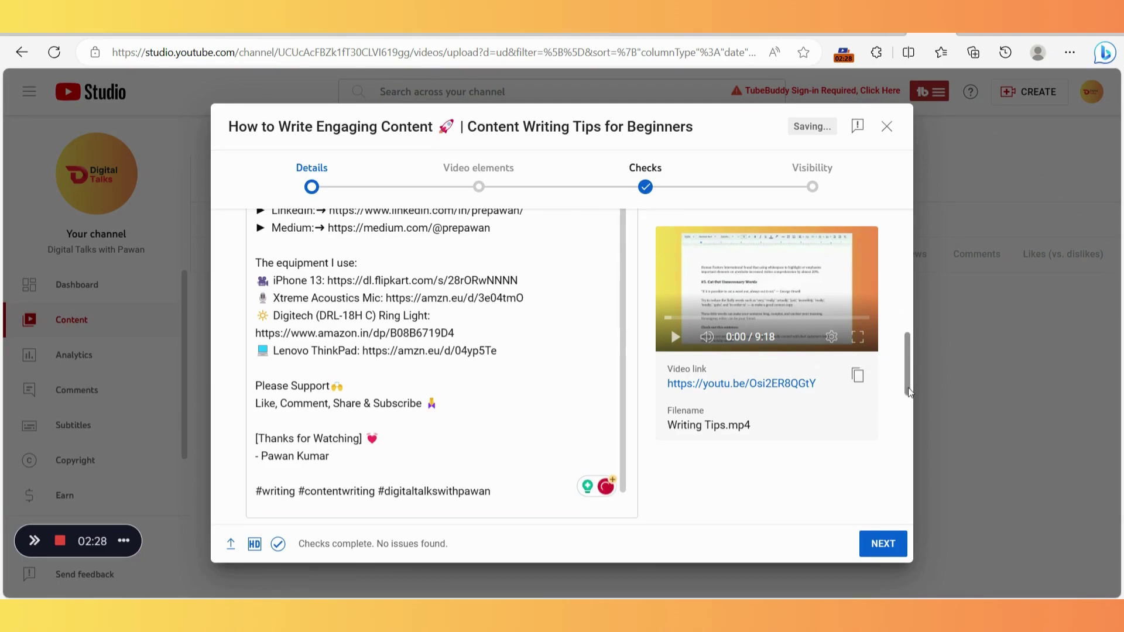
{"action": "left_click_drag", "start_coordinate": [909, 391], "coordinate": [901, 431]}
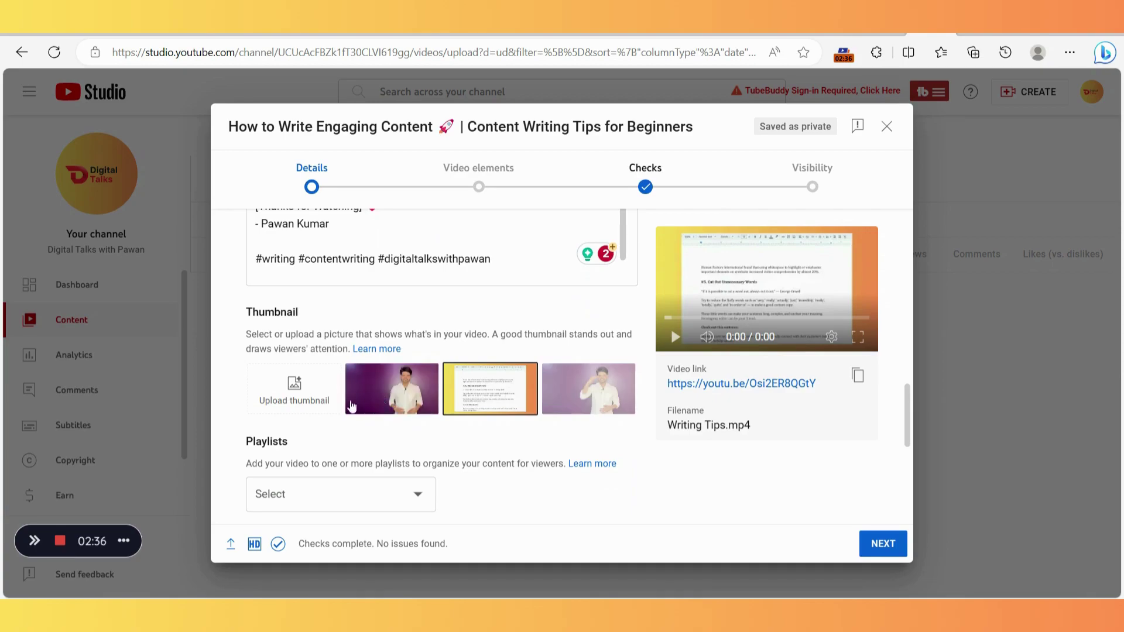
{"action": "left_click", "coordinate": [292, 403]}
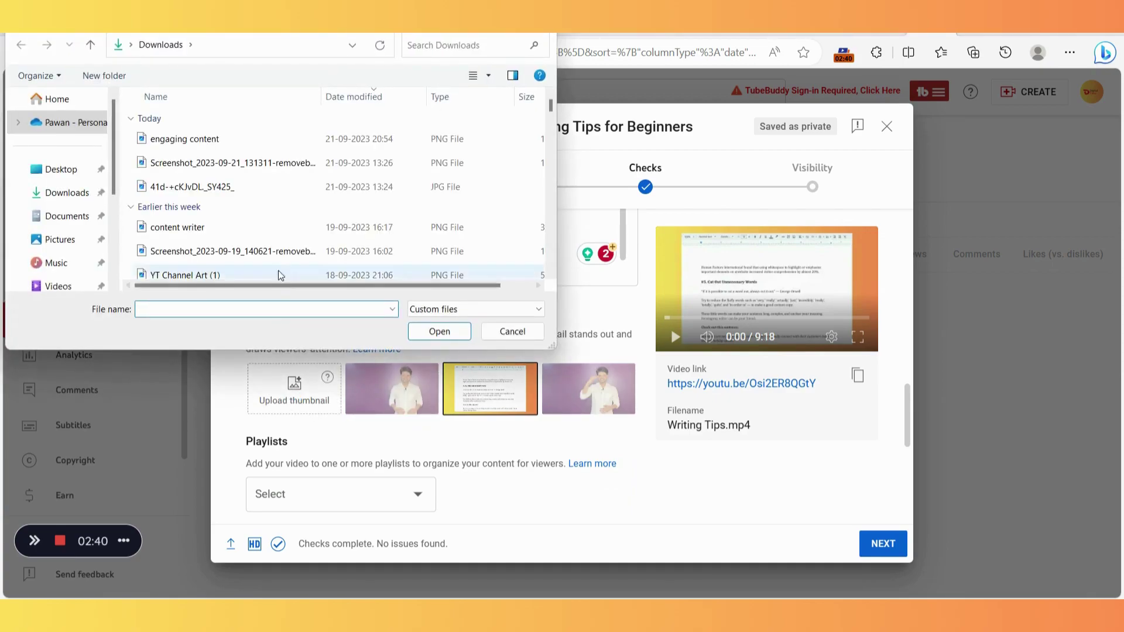
{"action": "double_click", "coordinate": [207, 142]}
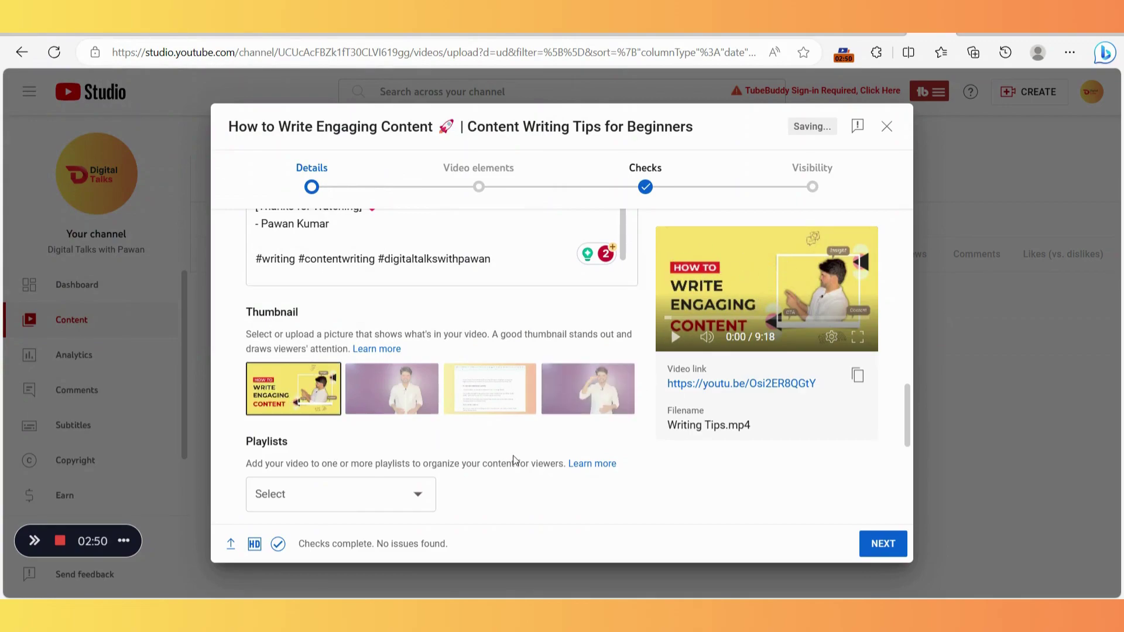
Add the video to the existing "Content Writing" playlist
{"action": "left_click_drag", "start_coordinate": [905, 404], "coordinate": [904, 444]}
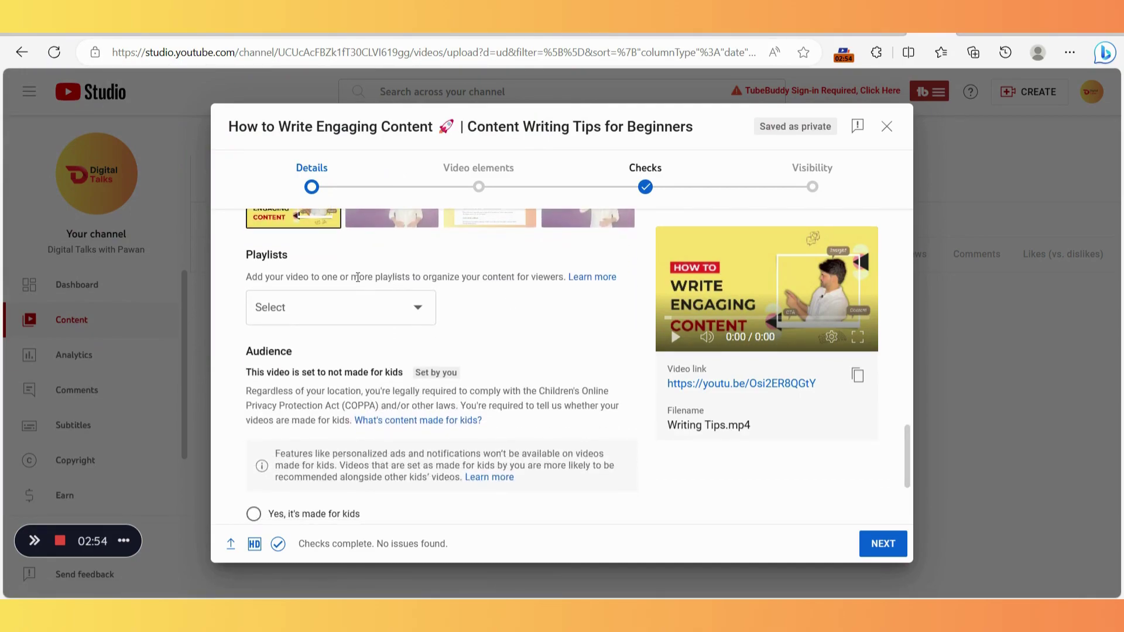
{"action": "left_click", "coordinate": [423, 321]}
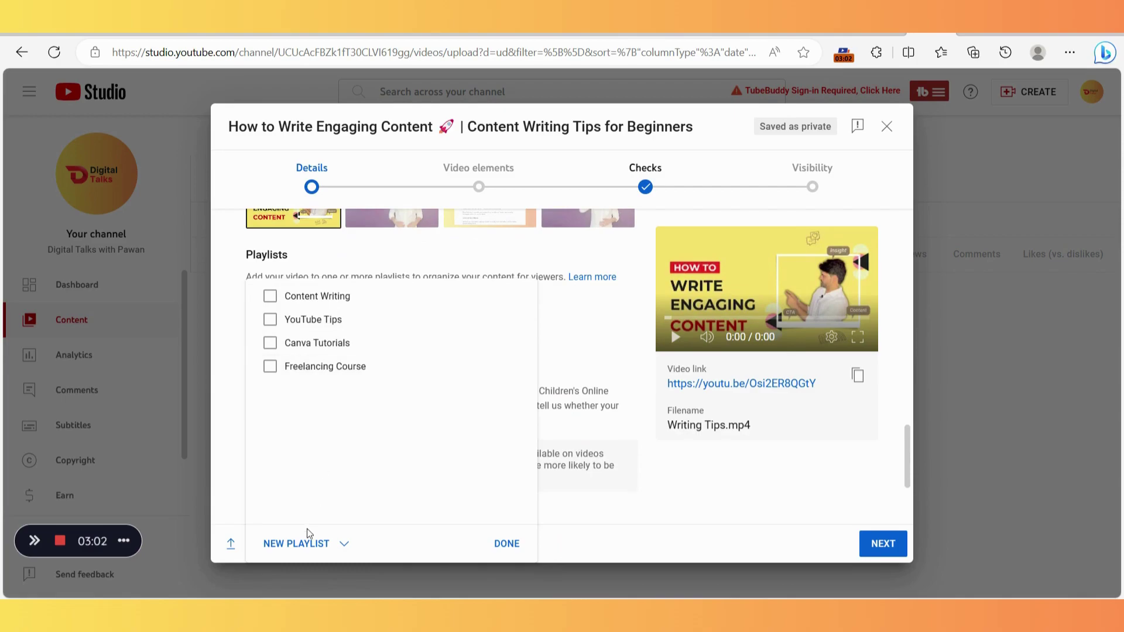
{"action": "left_click", "coordinate": [304, 544]}
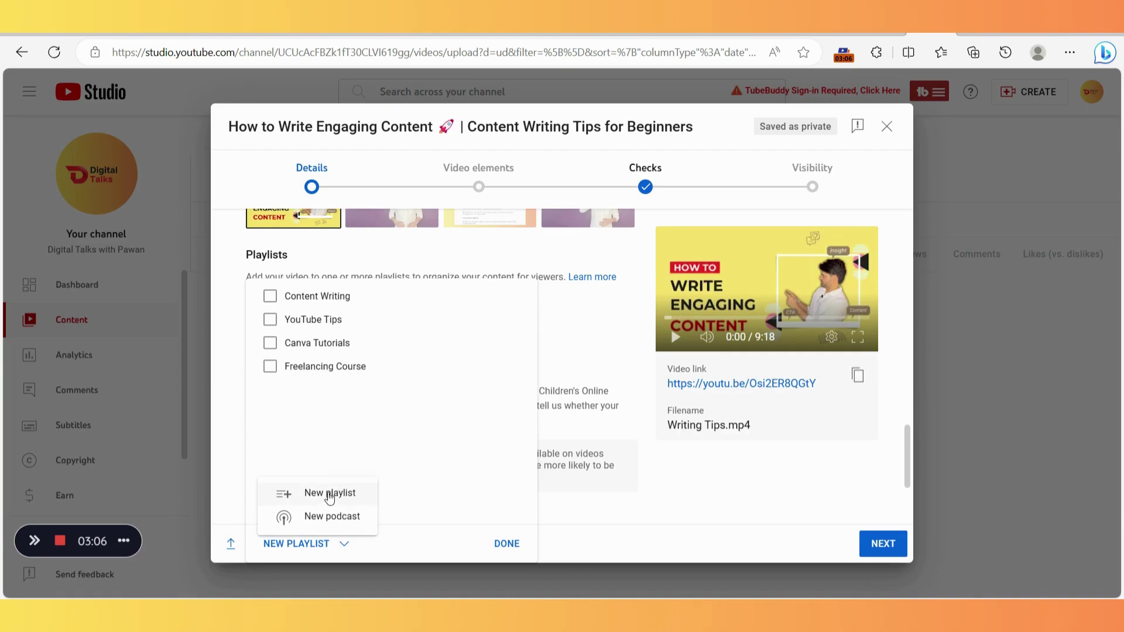
{"action": "left_click", "coordinate": [306, 300]}
{"action": "left_click", "coordinate": [507, 544]}
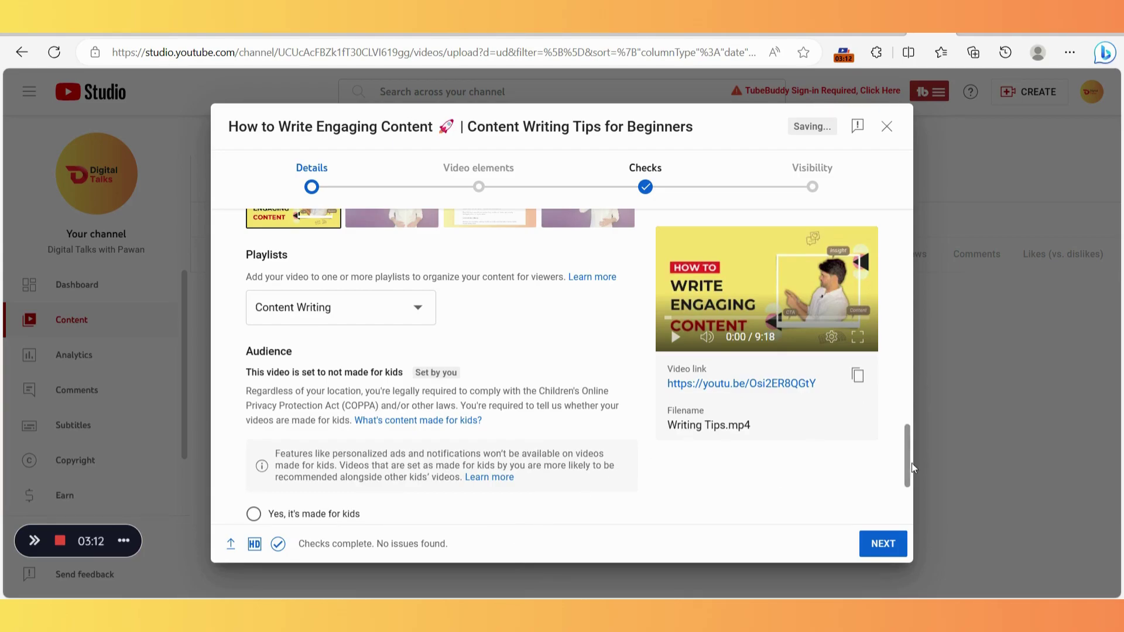
Expand the additional video details and review the audience, paid promotion, automatic chapters, featured places and automatic concepts settings
{"action": "left_click_drag", "start_coordinate": [907, 467], "coordinate": [908, 497]}
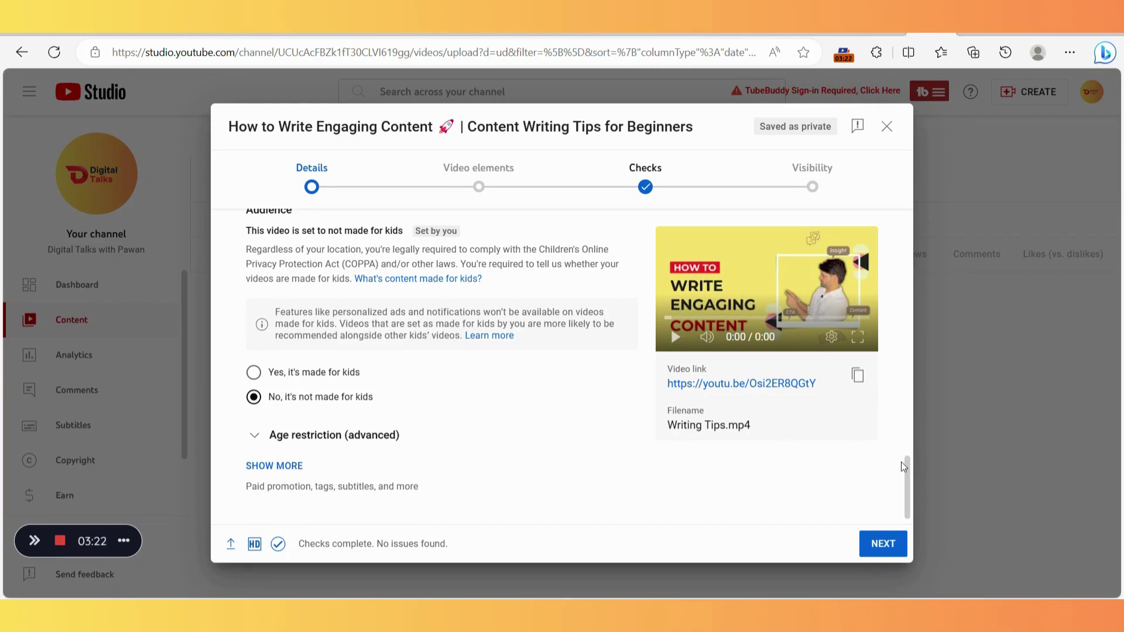
{"action": "scroll", "coordinate": [907, 481], "scroll_direction": "down", "scroll_amount": 1}
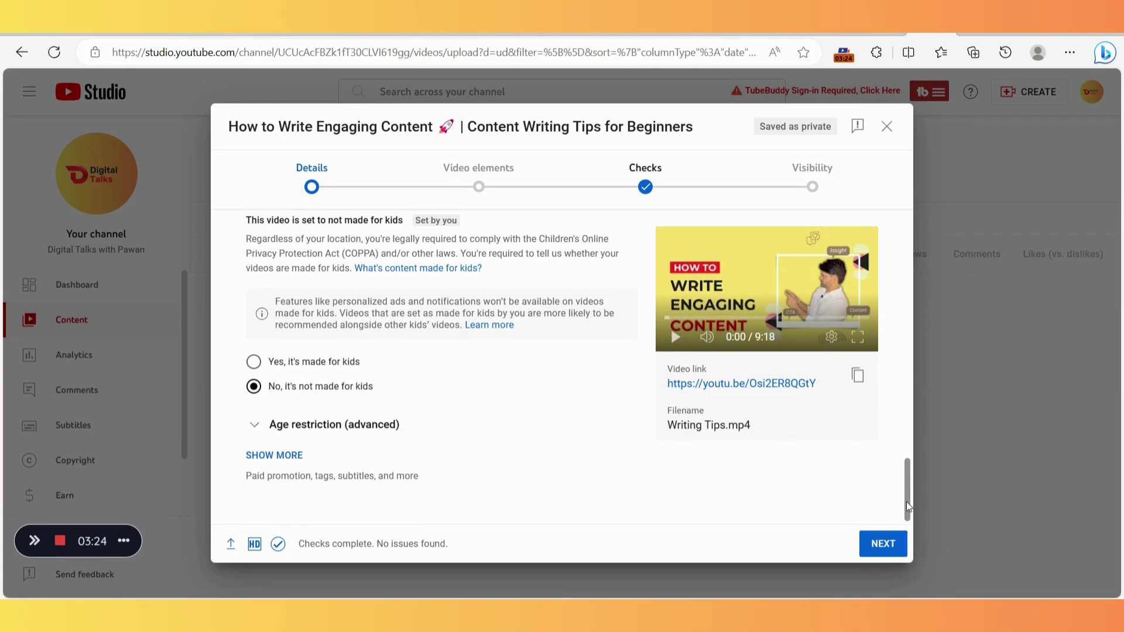
{"action": "left_click", "coordinate": [296, 456]}
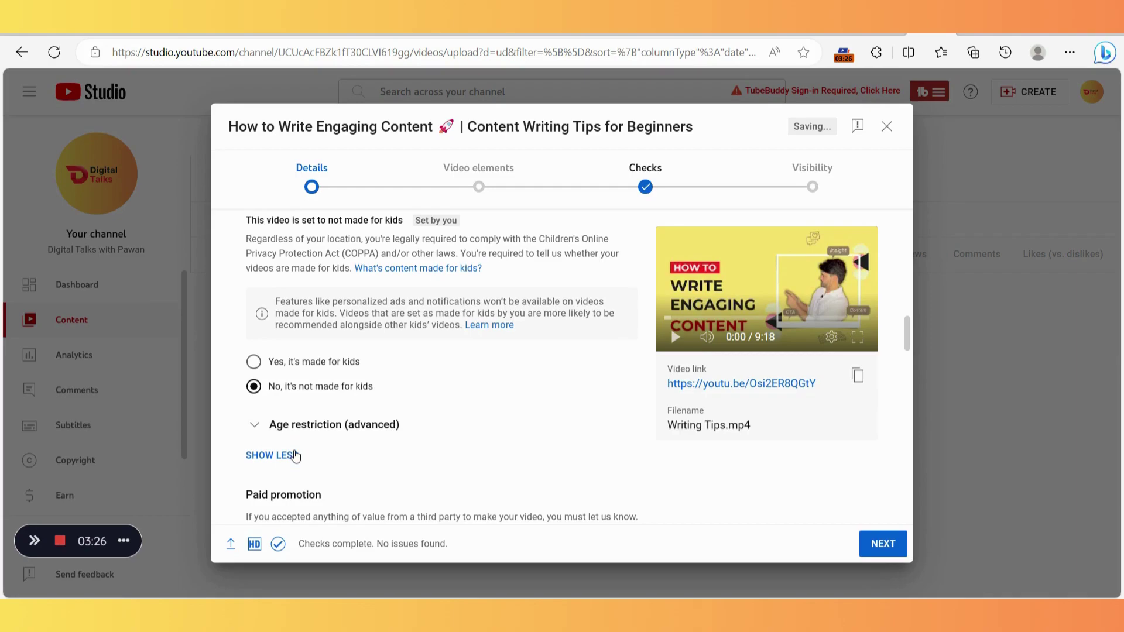
{"action": "left_click_drag", "start_coordinate": [909, 349], "coordinate": [909, 382]}
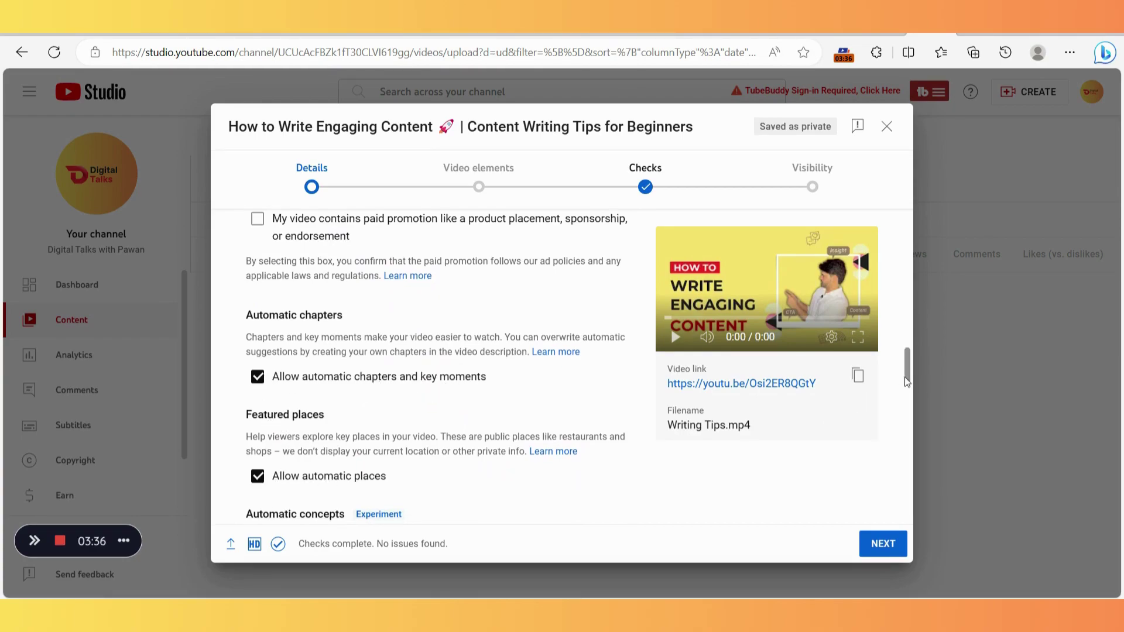
{"action": "left_click_drag", "start_coordinate": [905, 374], "coordinate": [905, 399]}
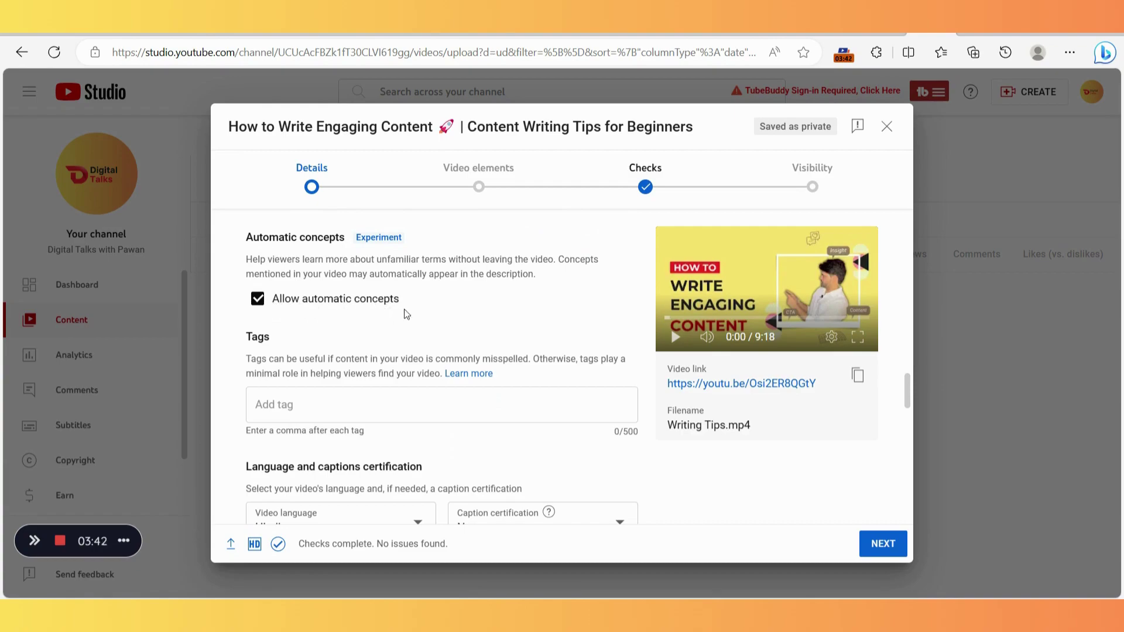
Copy the tags generated for "content writing tips" on RapidTags and paste them into the video's Tags in YouTube Studio
{"action": "left_click_drag", "start_coordinate": [910, 406], "coordinate": [910, 415]}
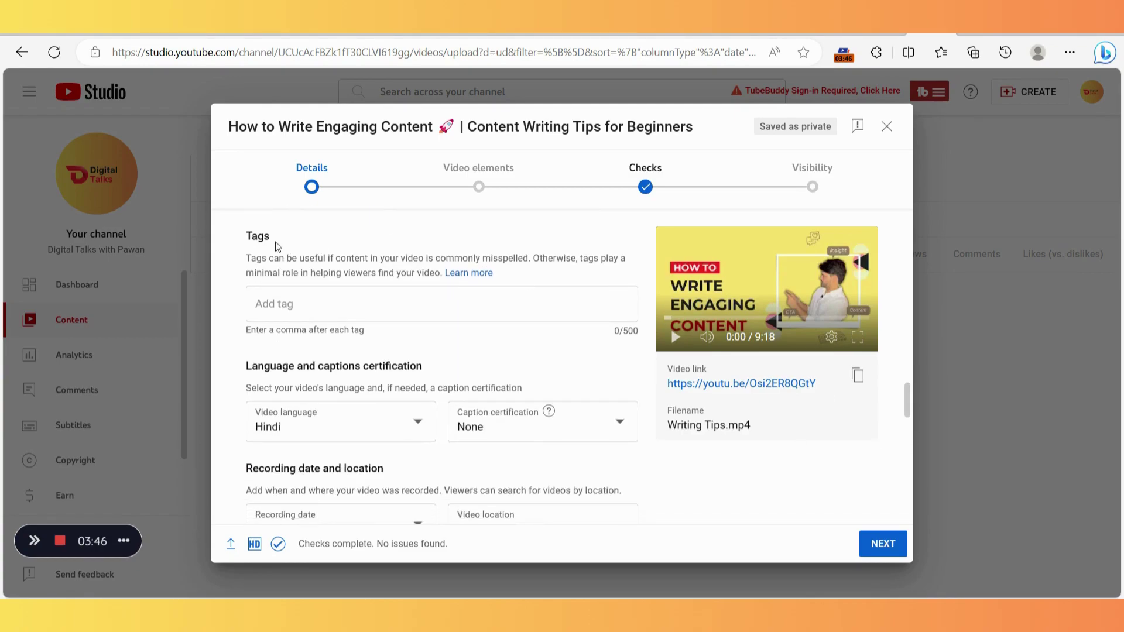
{"action": "left_click", "coordinate": [337, 304]}
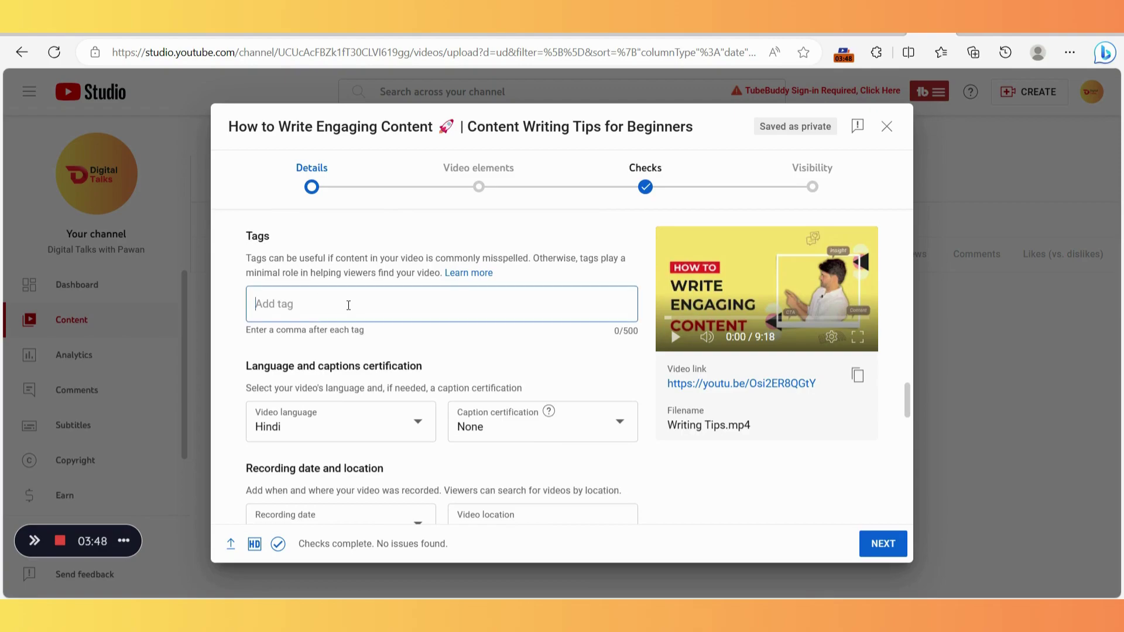
{"action": "key", "text": "ctrl+Tab"}
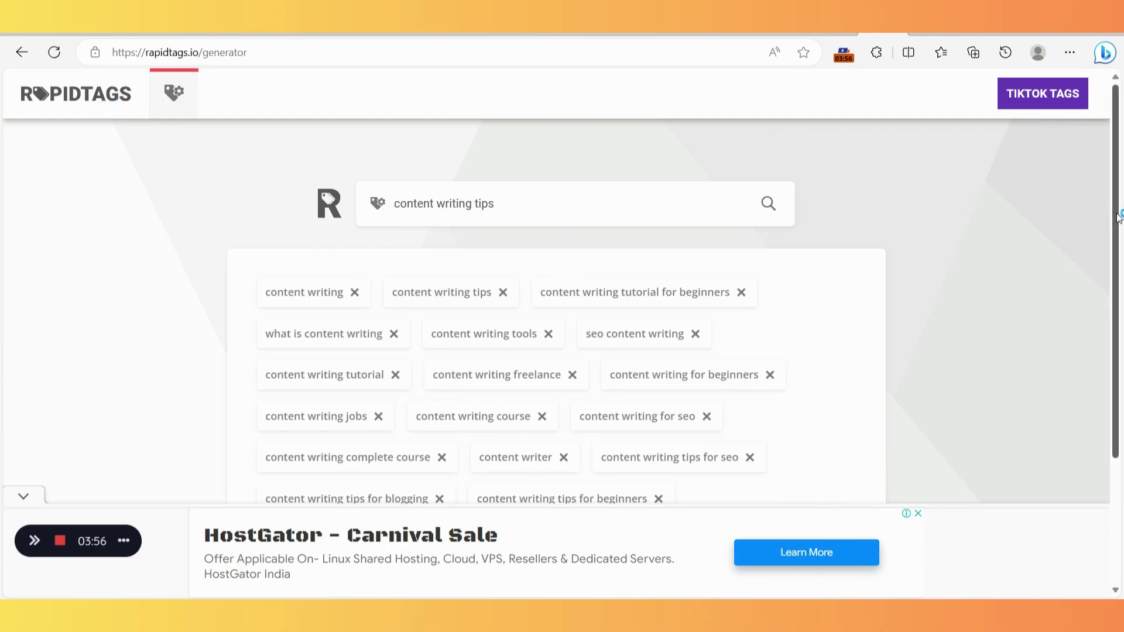
{"action": "left_click_drag", "start_coordinate": [1117, 219], "coordinate": [1118, 283]}
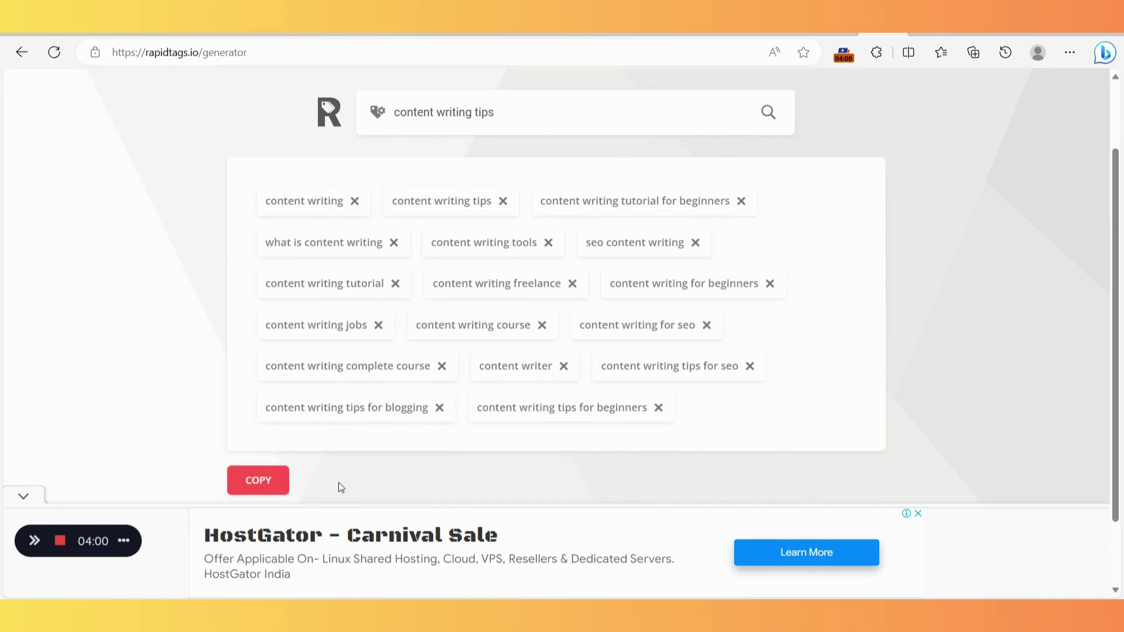
{"action": "left_click", "coordinate": [271, 489]}
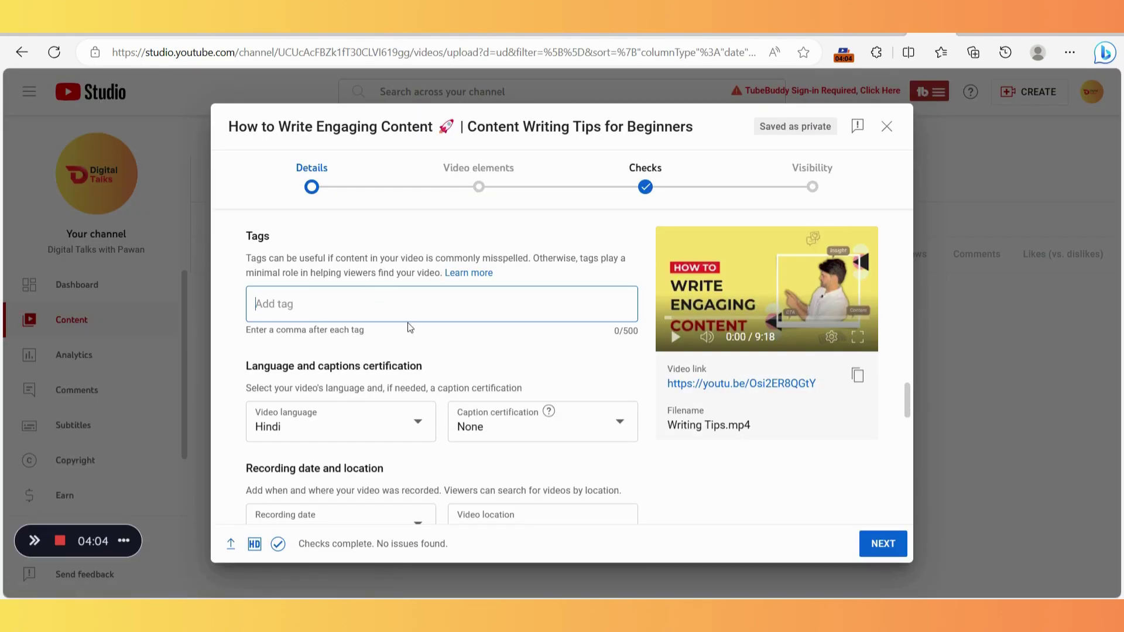
{"action": "key", "text": "ctrl+v"}
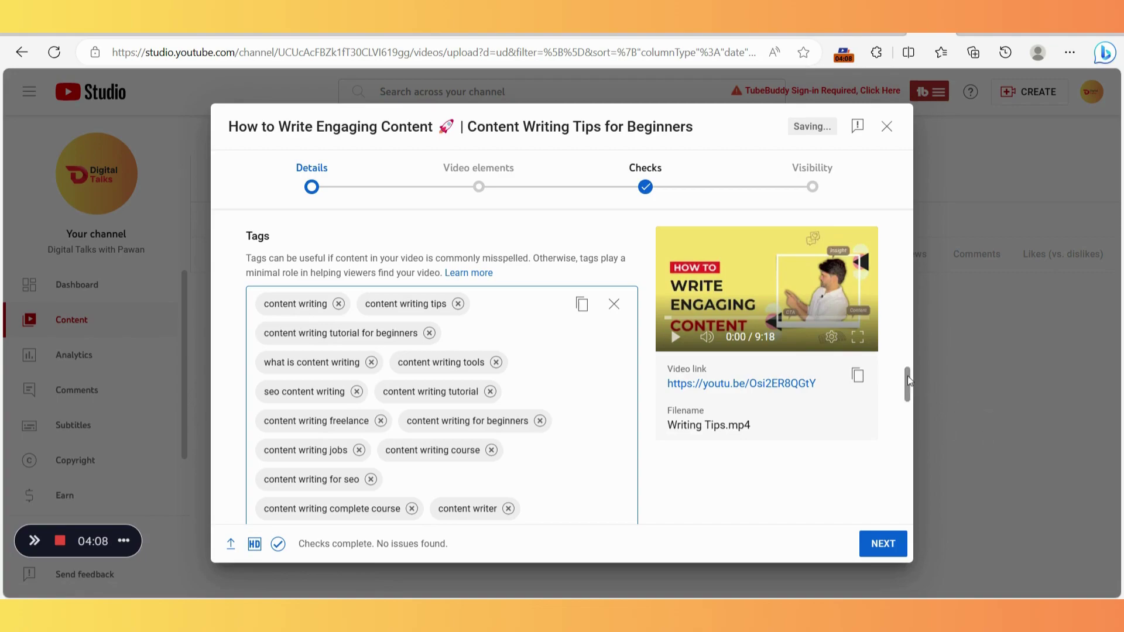
{"action": "mouse_move", "coordinate": [908, 384]}
{"action": "left_mouse_down"}
{"action": "mouse_move", "coordinate": [909, 418]}
{"action": "mouse_move", "coordinate": [904, 382]}
{"action": "left_mouse_up"}
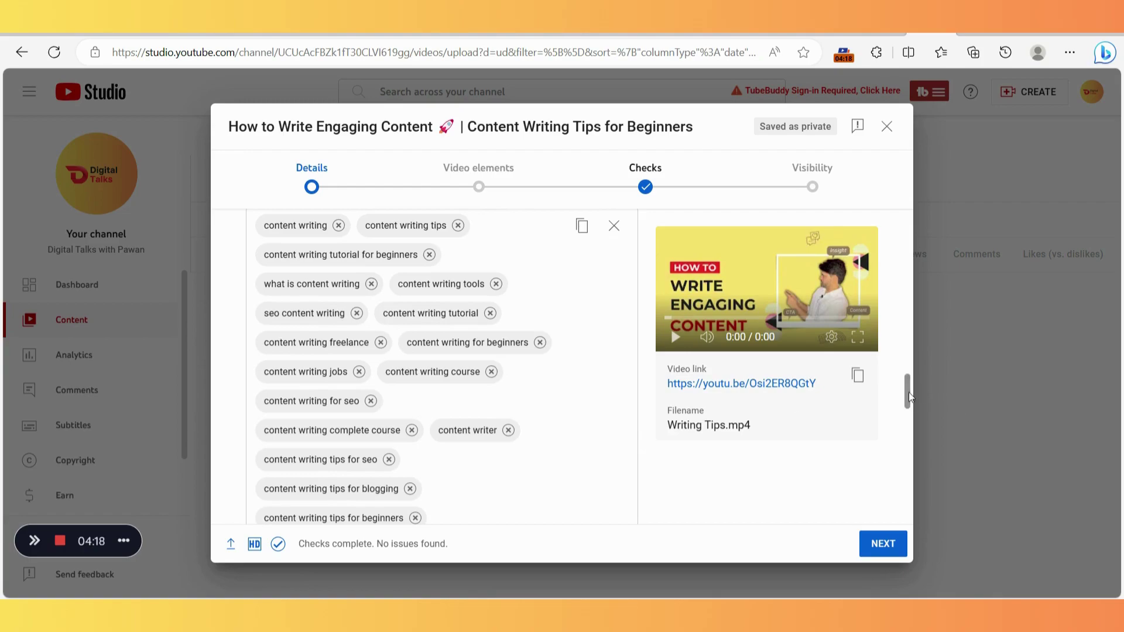
Look through the available video languages without changing the selection
{"action": "left_click_drag", "start_coordinate": [909, 396], "coordinate": [909, 427]}
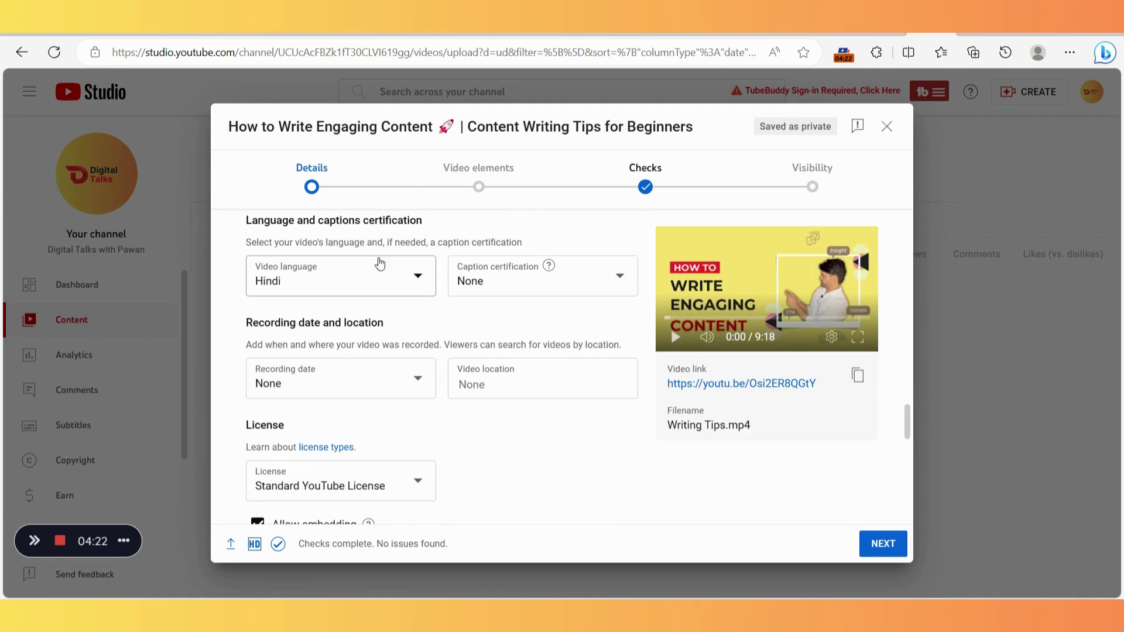
{"action": "left_click", "coordinate": [409, 281]}
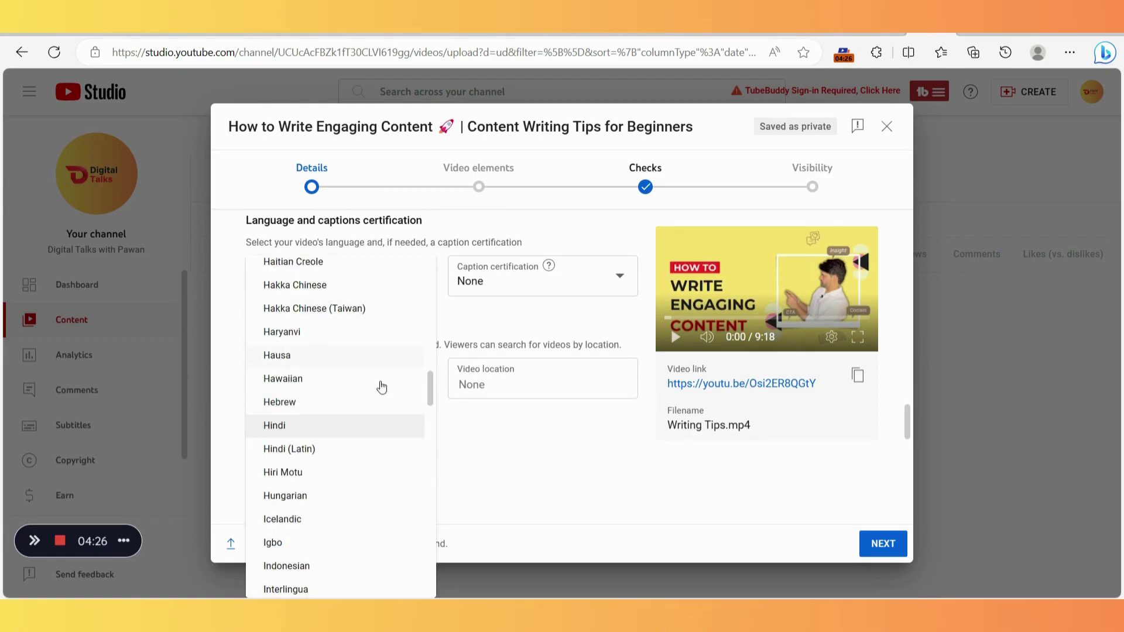
{"action": "left_click", "coordinate": [556, 448]}
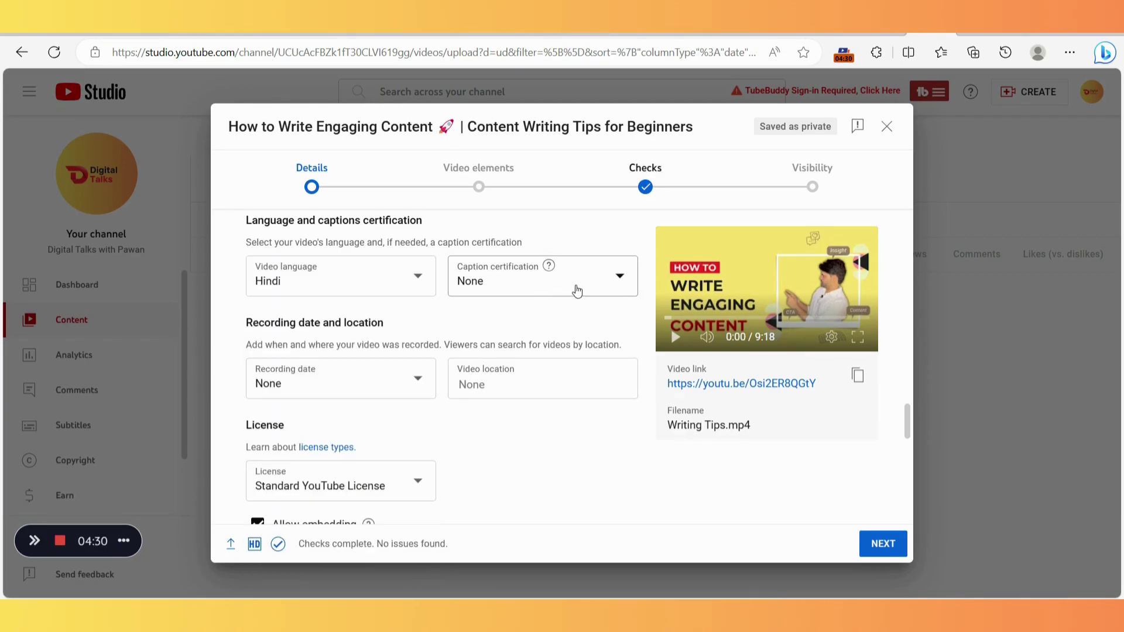
Search the video location for "indi" and choose None as the location
{"action": "left_click", "coordinate": [542, 379]}
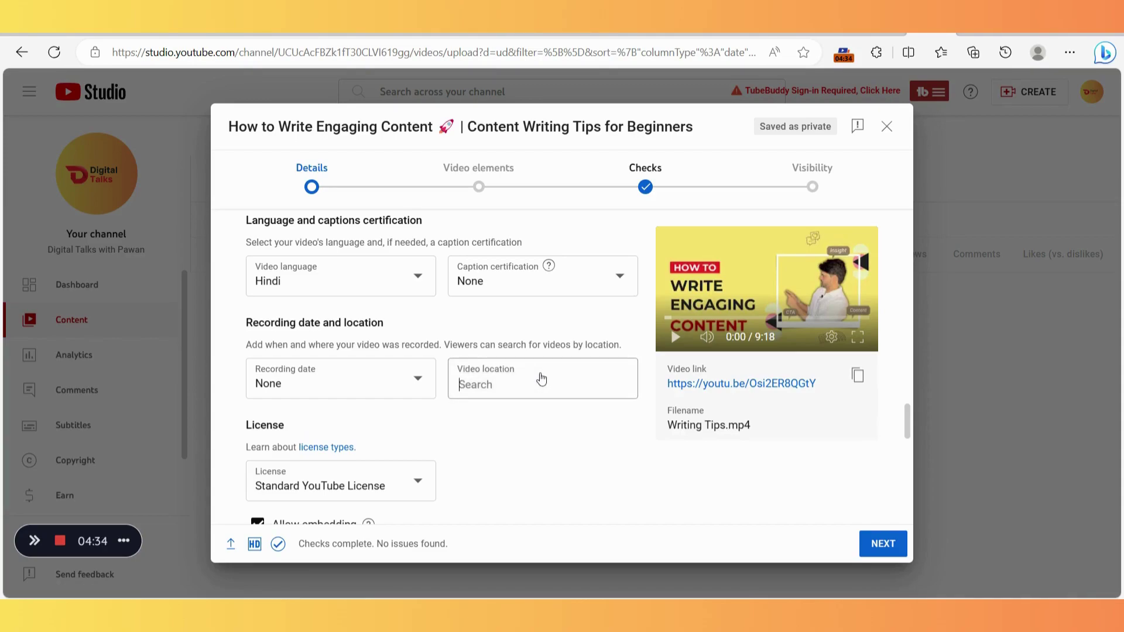
{"action": "left_click", "coordinate": [525, 385]}
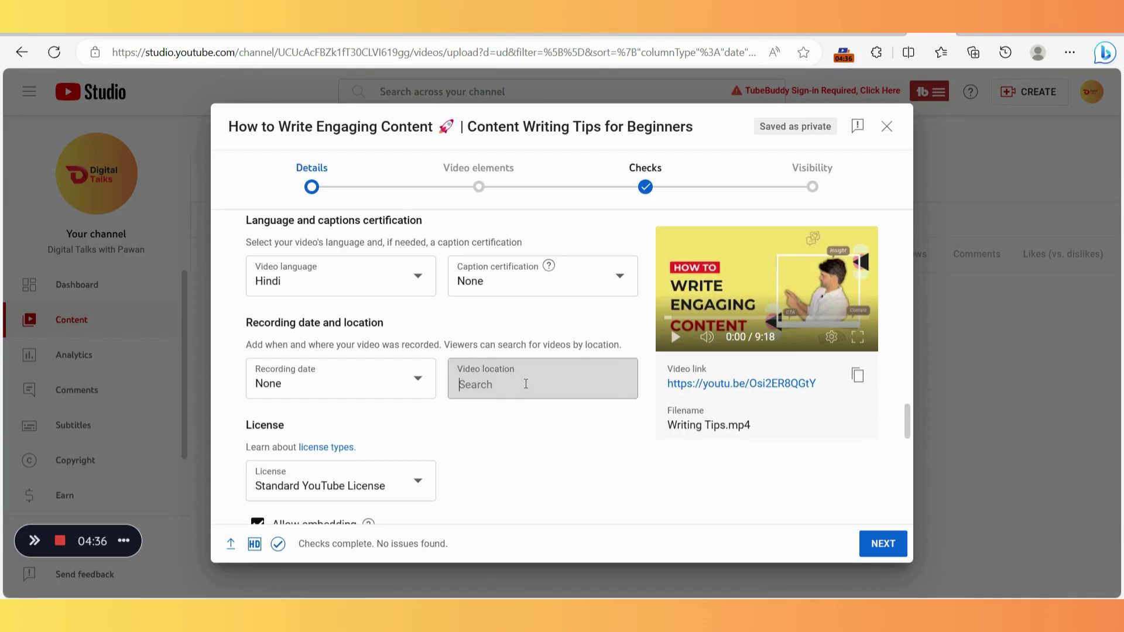
{"action": "type", "text": "indi"}
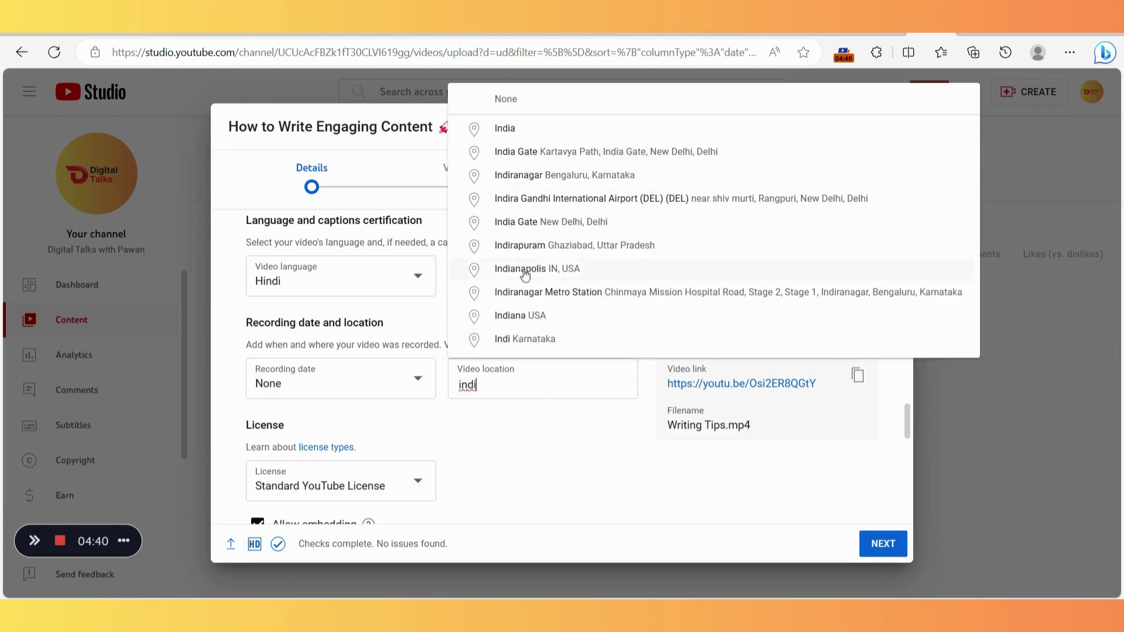
{"action": "left_click", "coordinate": [521, 100]}
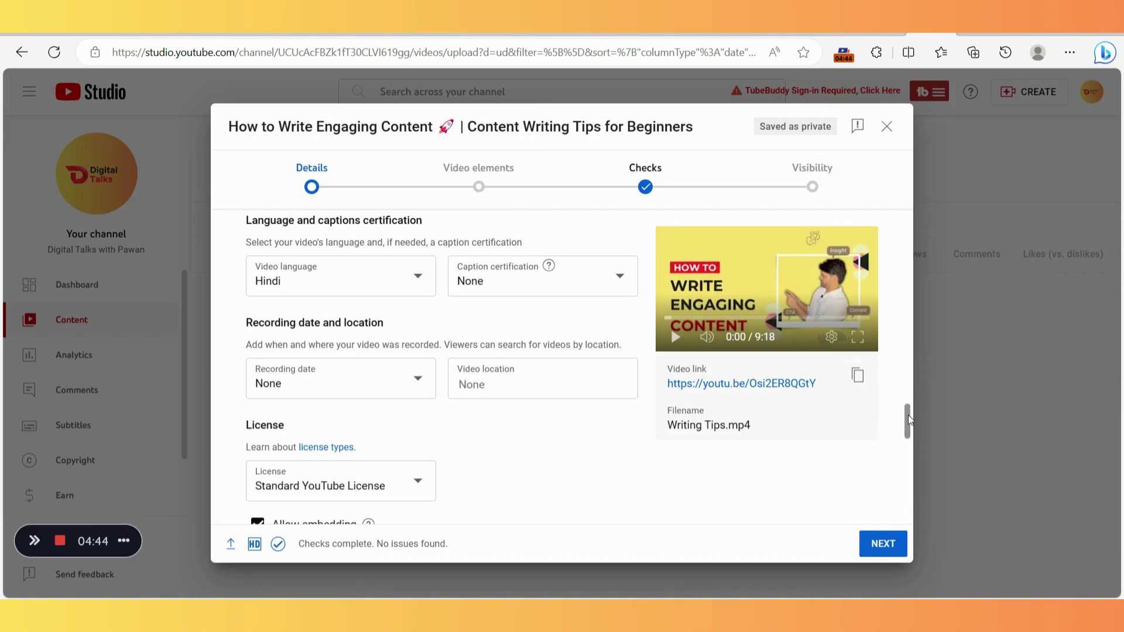
Review the license choices, Shorts remixing, category list, and comments and ratings settings
{"action": "left_click_drag", "start_coordinate": [910, 420], "coordinate": [910, 441]}
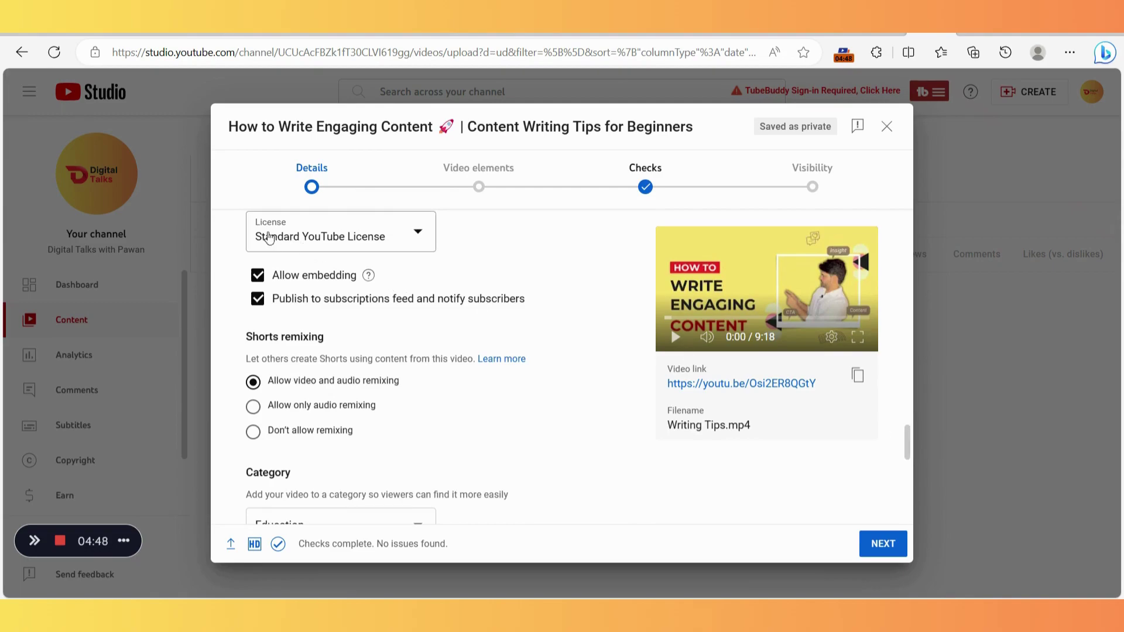
{"action": "left_click", "coordinate": [314, 246]}
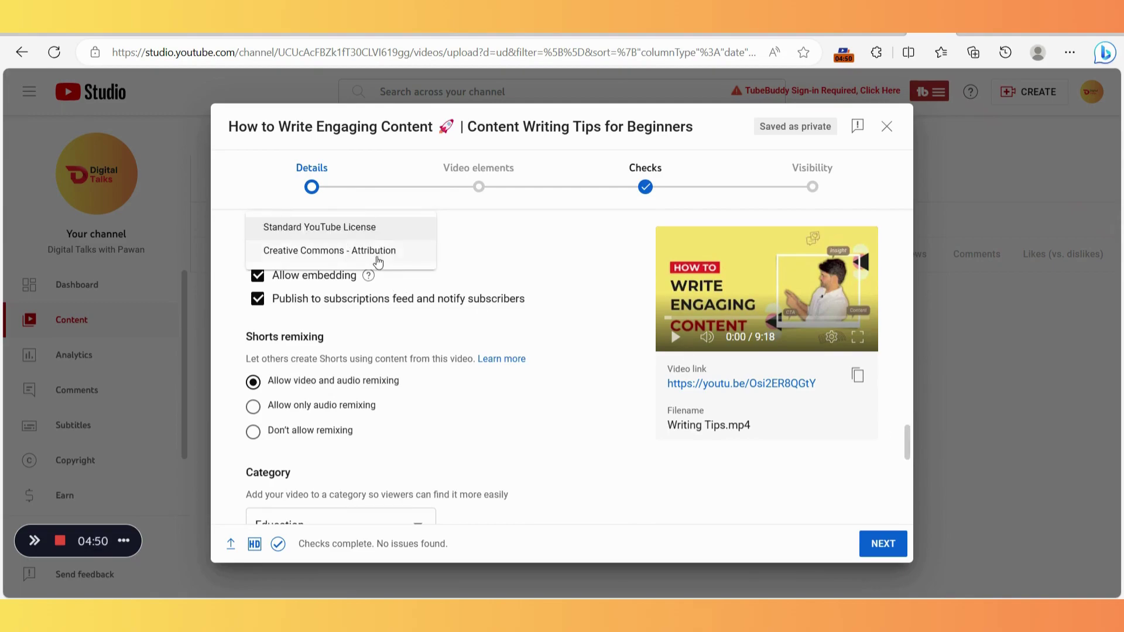
{"action": "left_click", "coordinate": [510, 256]}
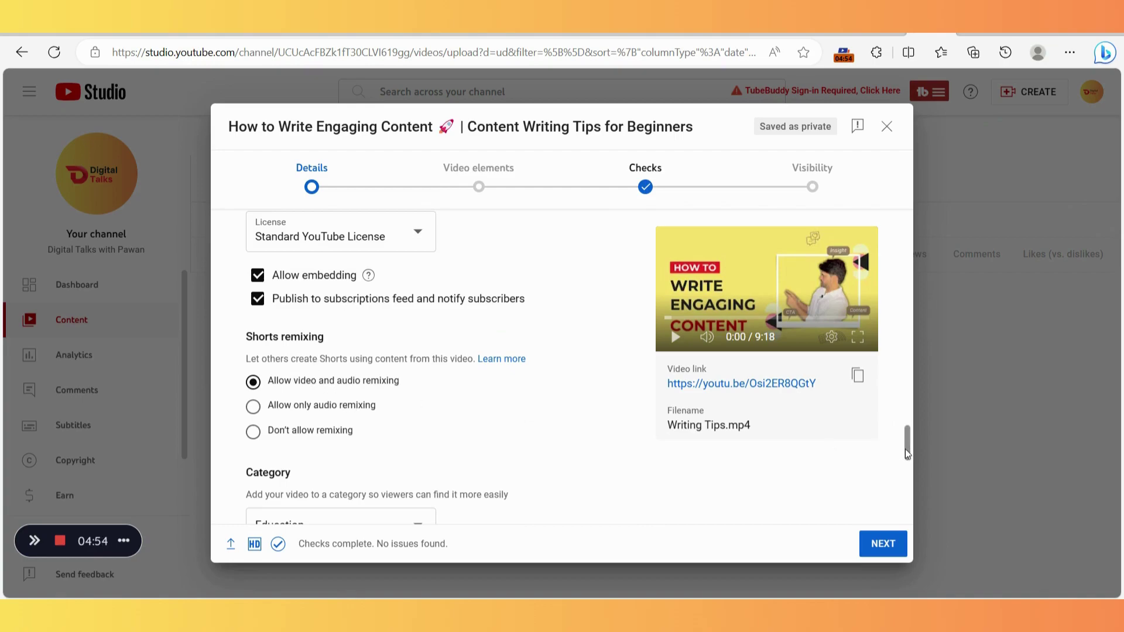
{"action": "left_click_drag", "start_coordinate": [907, 454], "coordinate": [906, 474]}
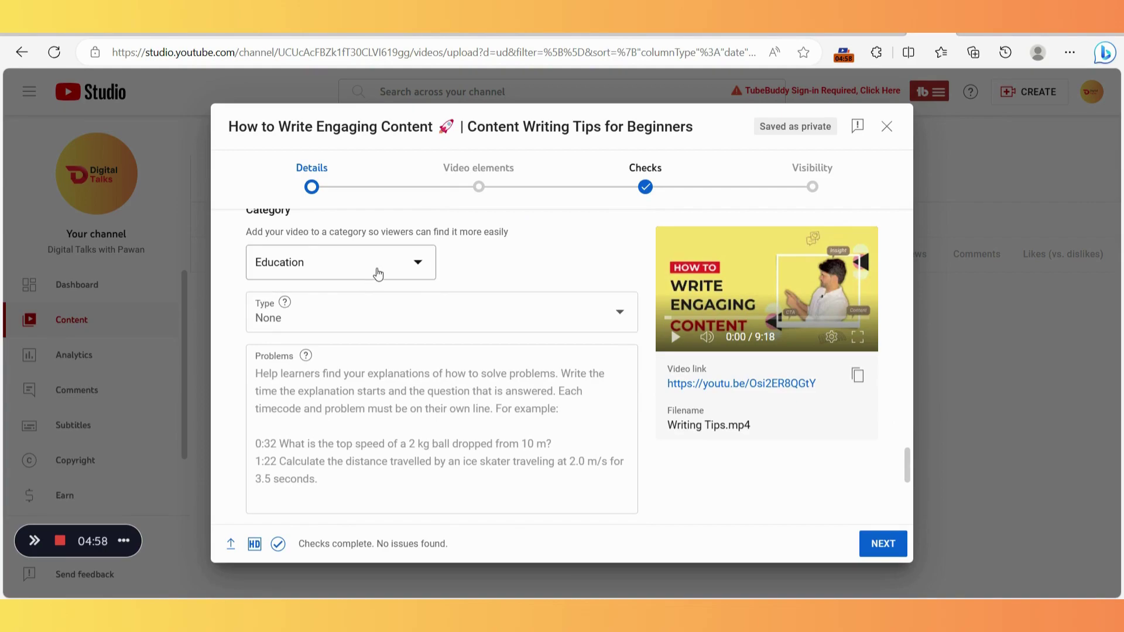
{"action": "left_click", "coordinate": [381, 273]}
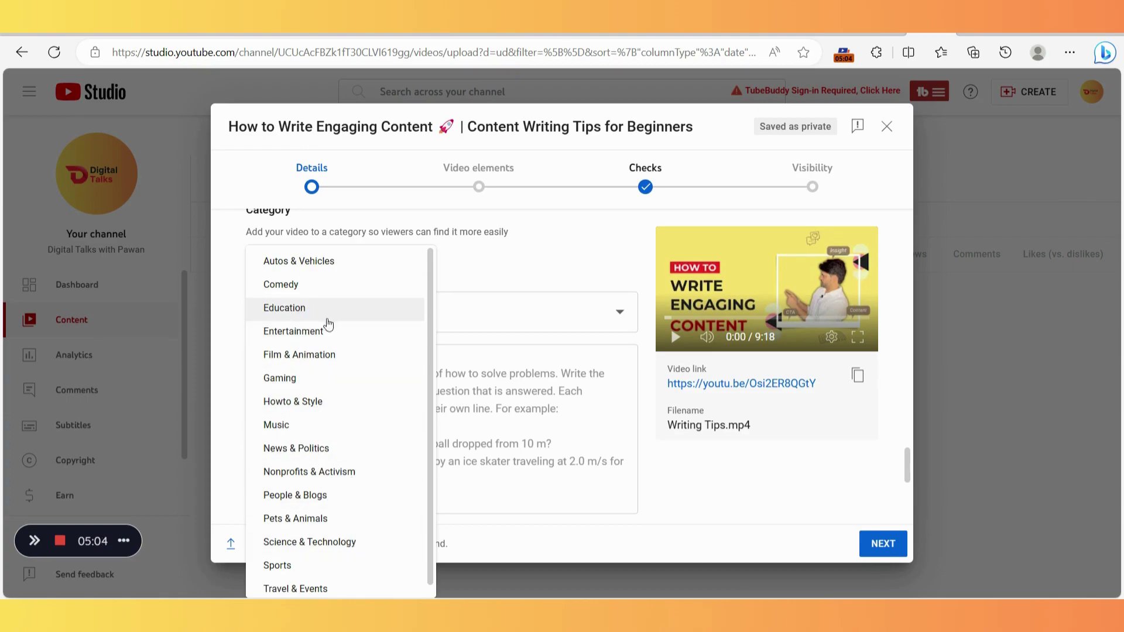
{"action": "left_click", "coordinate": [591, 234]}
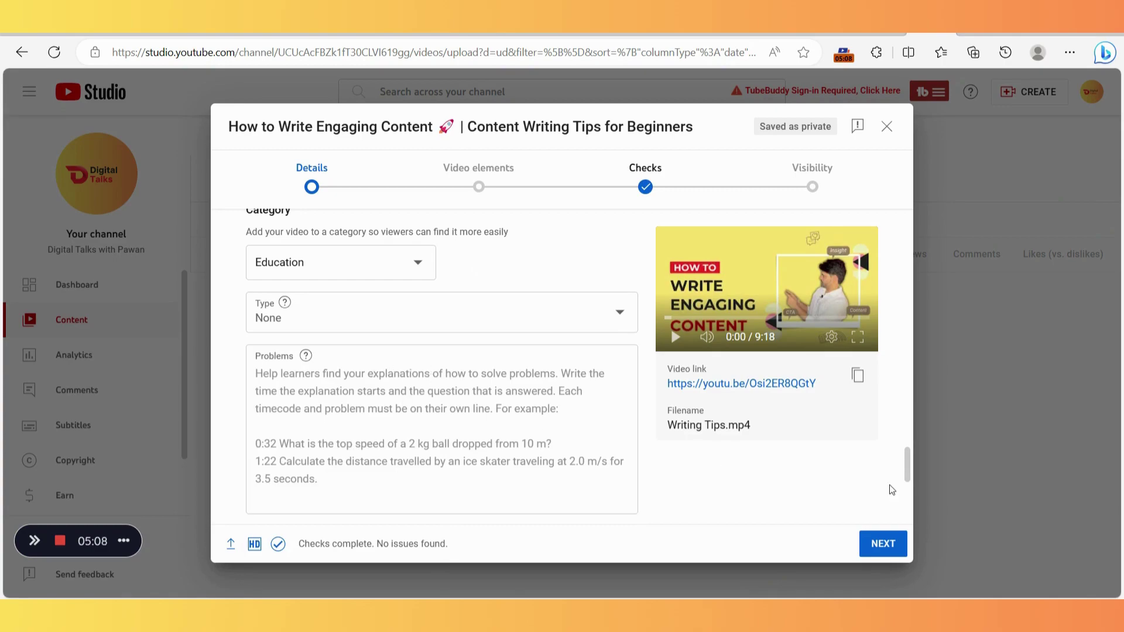
{"action": "left_click_drag", "start_coordinate": [907, 468], "coordinate": [908, 509]}
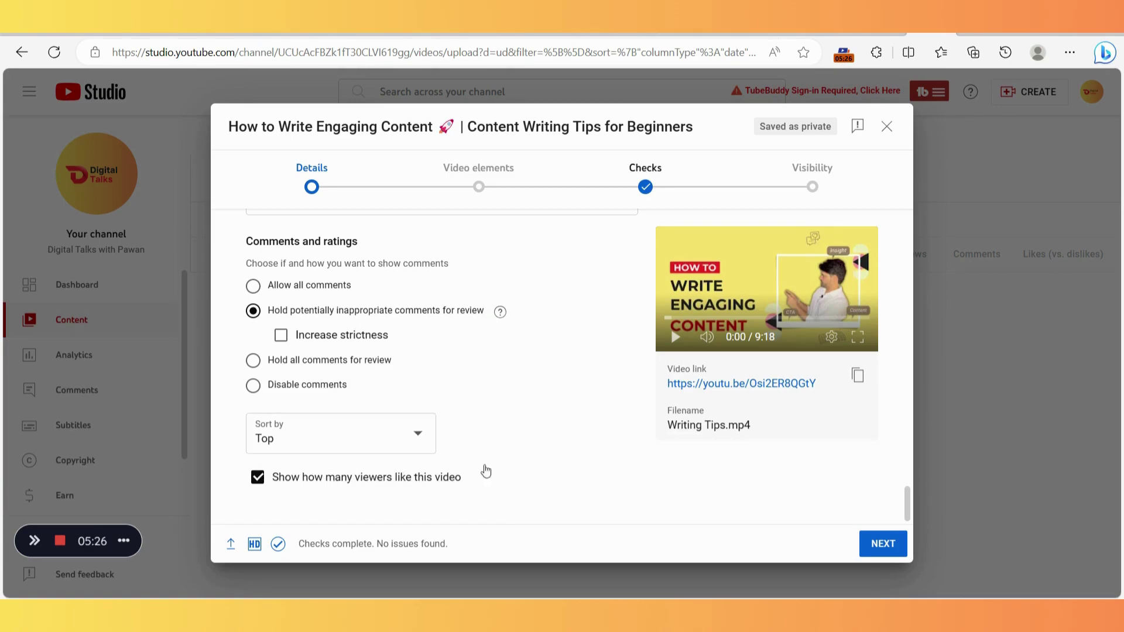
Continue to Video elements and add an end screen based on the "1 video, 1 subscribe" template
{"action": "left_click", "coordinate": [885, 544]}
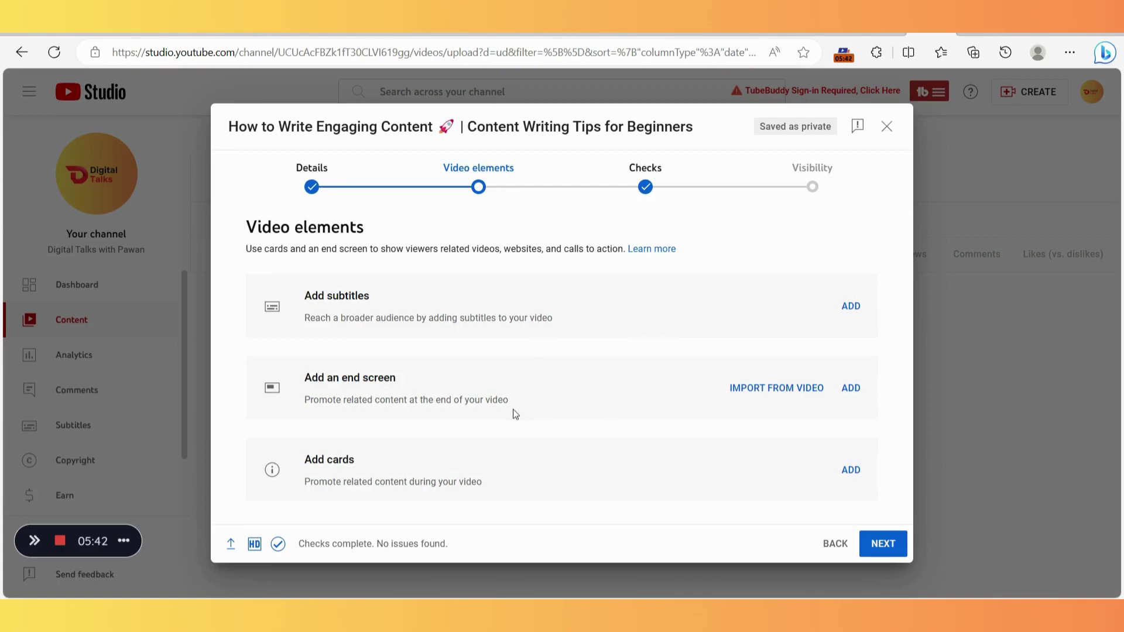
{"action": "left_click", "coordinate": [850, 389]}
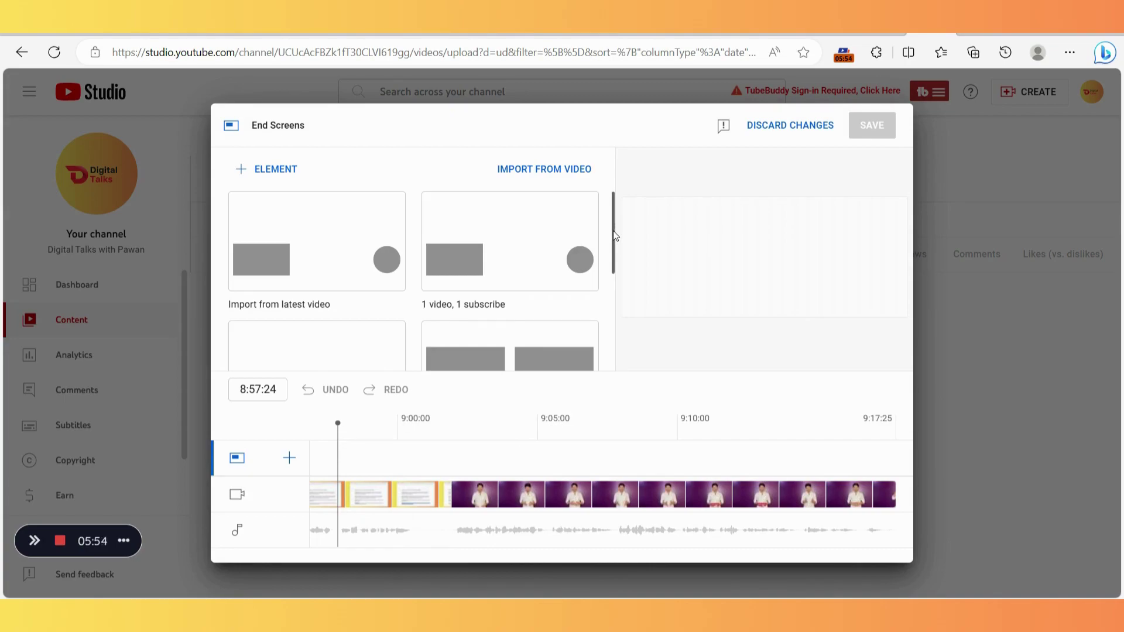
{"action": "left_click_drag", "start_coordinate": [614, 237], "coordinate": [614, 342]}
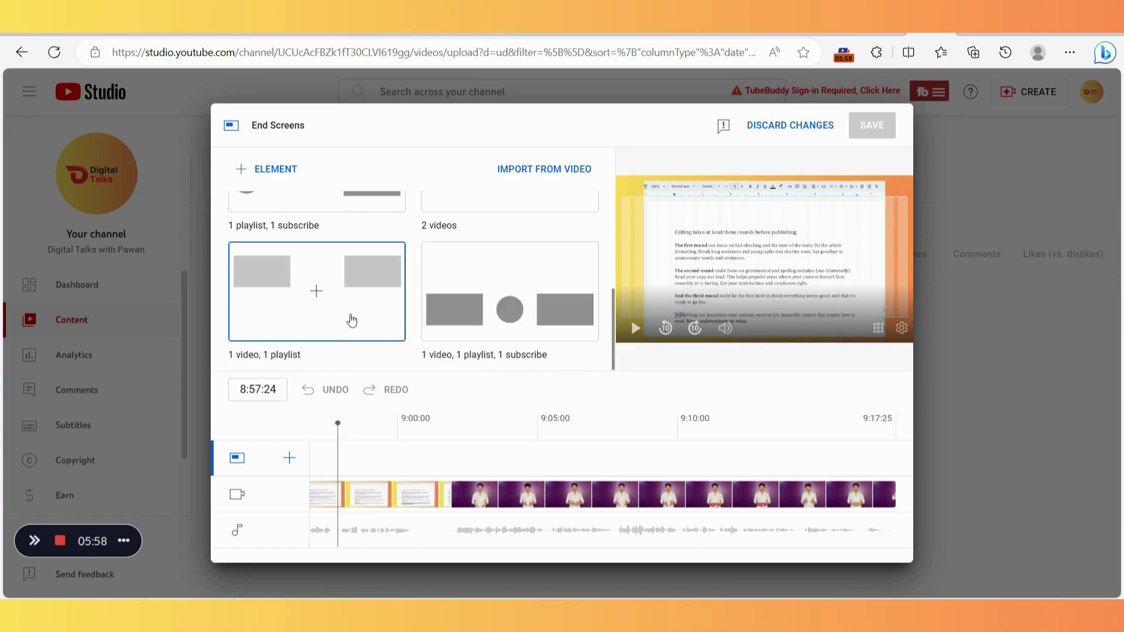
{"action": "left_click_drag", "start_coordinate": [614, 303], "coordinate": [613, 210]}
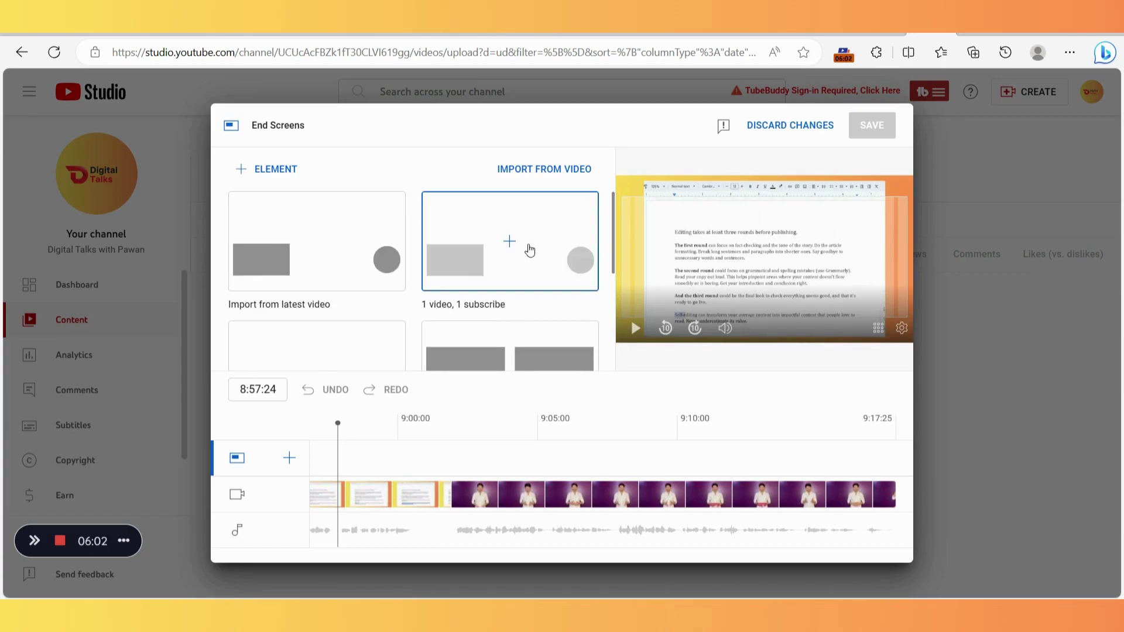
{"action": "left_click", "coordinate": [535, 266]}
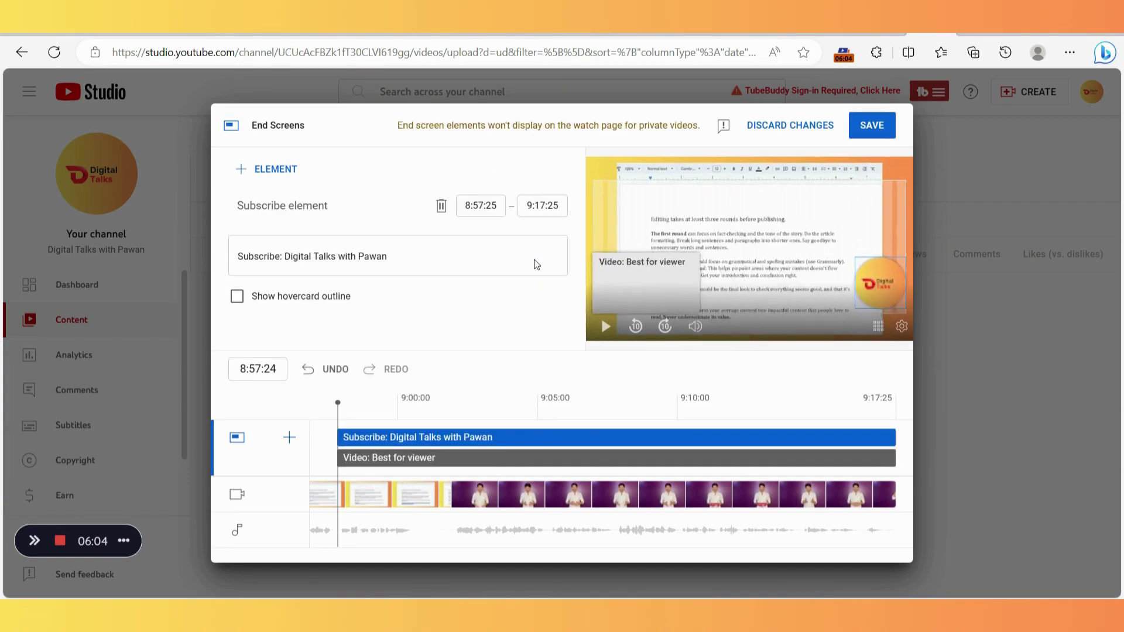
Set the end screen's video element to the specific video "Want to Become a Content Writer? WATCH THIS FIRST!"
{"action": "left_click", "coordinate": [607, 279]}
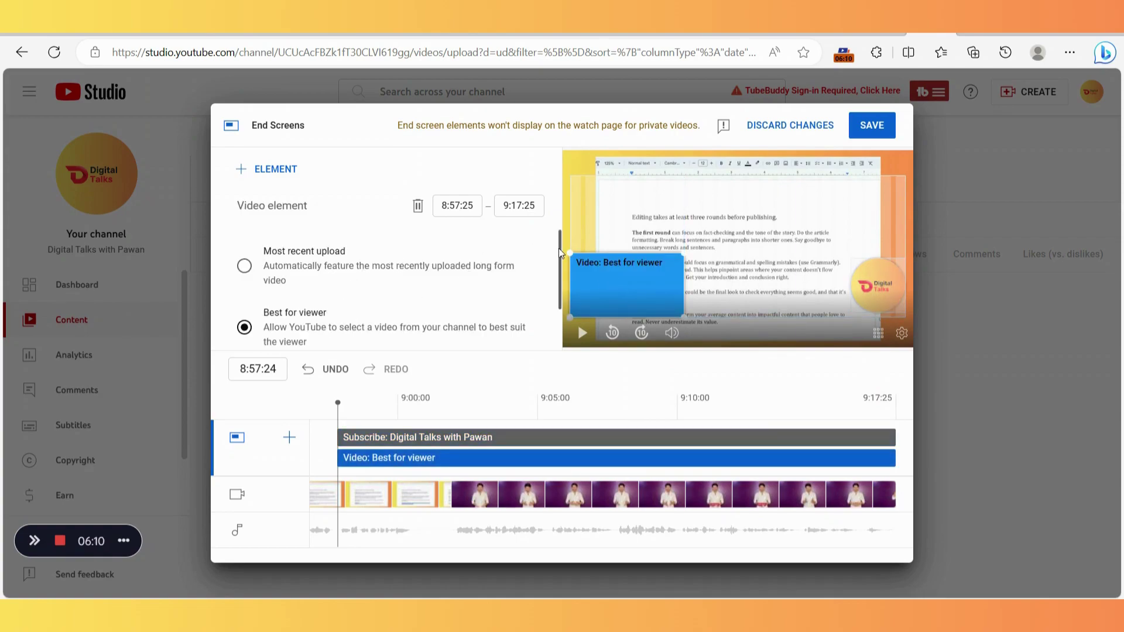
{"action": "left_click_drag", "start_coordinate": [559, 252], "coordinate": [556, 301]}
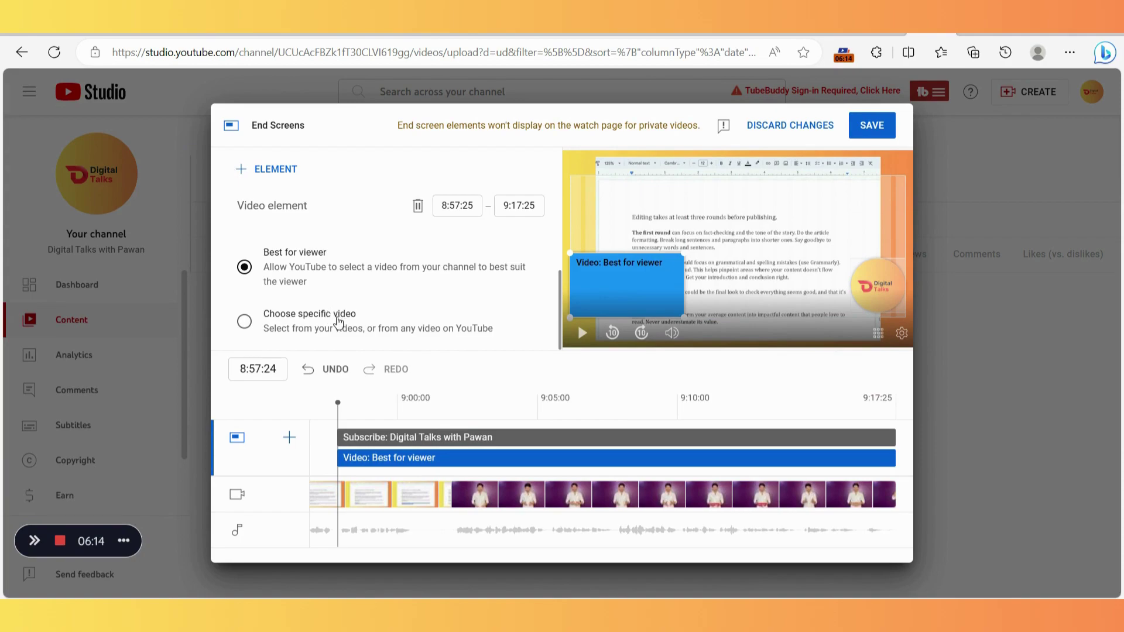
{"action": "left_click", "coordinate": [339, 322]}
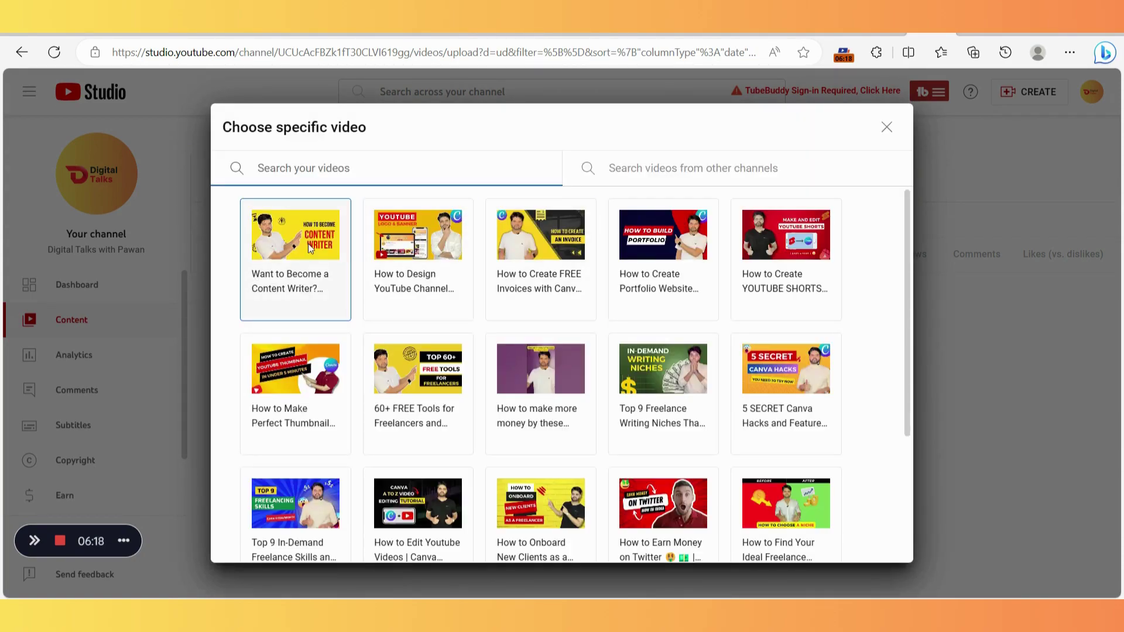
{"action": "left_click", "coordinate": [285, 271]}
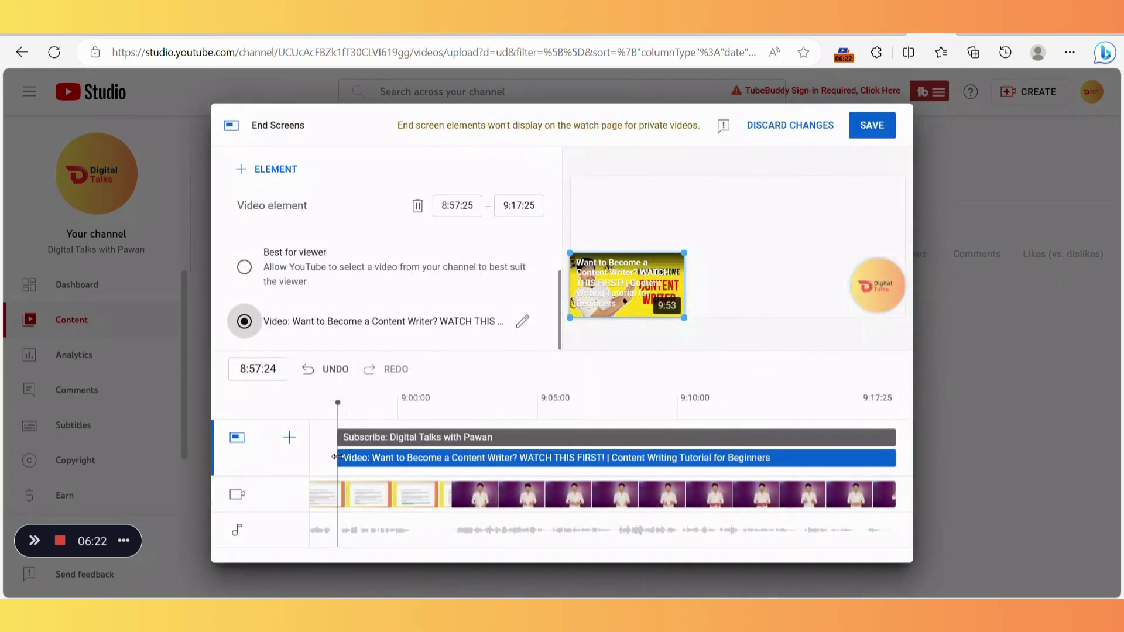
Set the subscribe and video elements to start at 9:12:25 and save the end screen
{"action": "left_click_drag", "start_coordinate": [338, 440], "coordinate": [797, 448]}
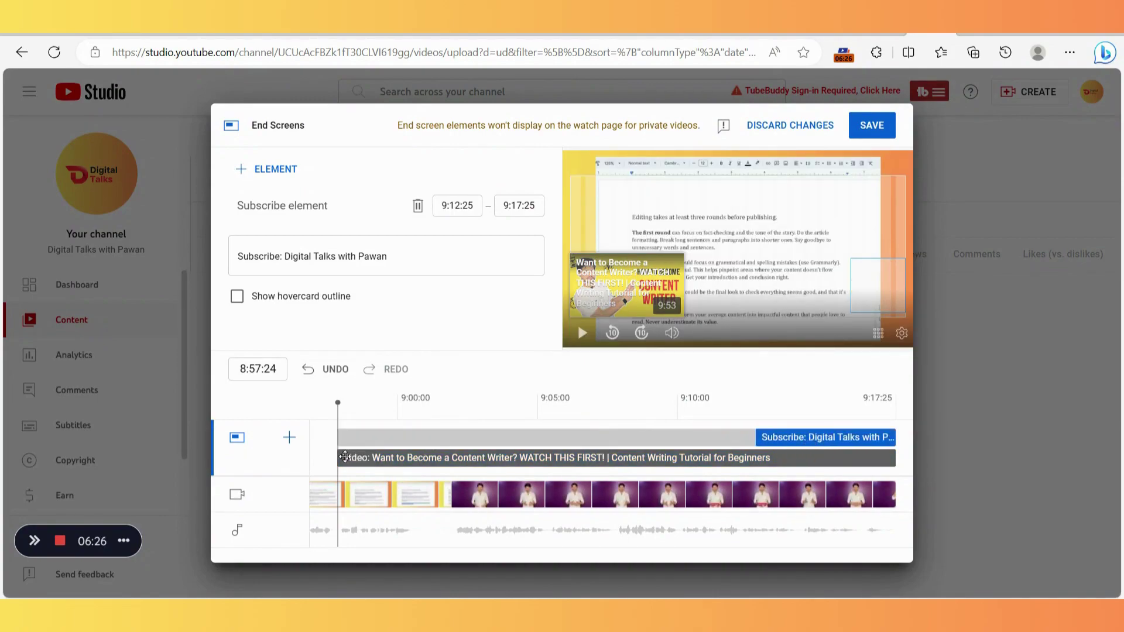
{"action": "left_click_drag", "start_coordinate": [337, 454], "coordinate": [797, 470]}
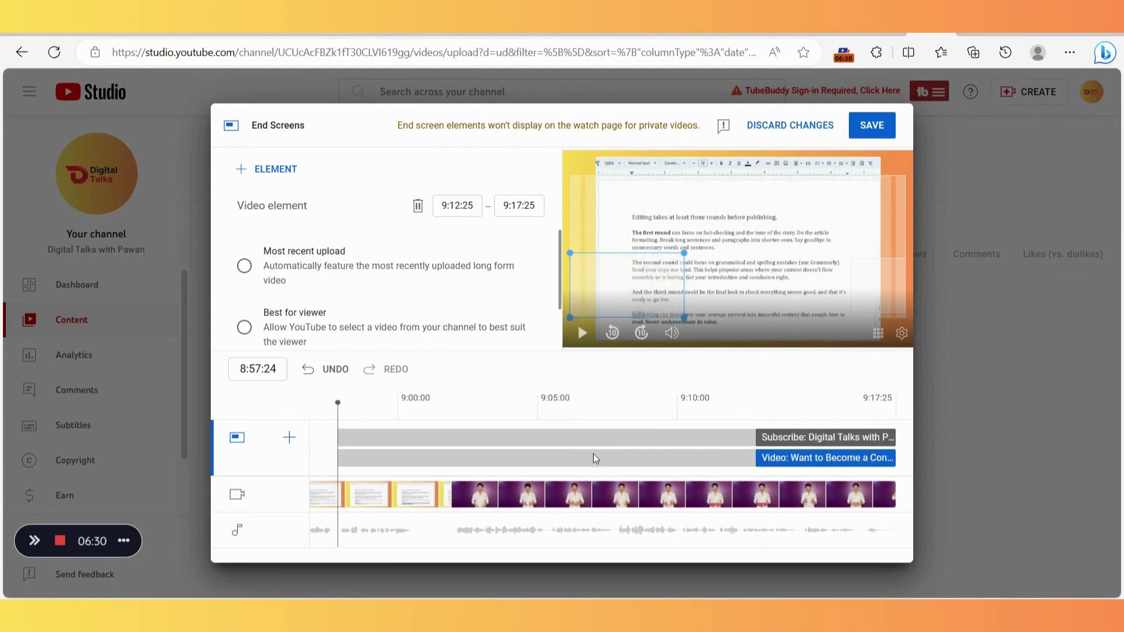
{"action": "left_click", "coordinate": [874, 128]}
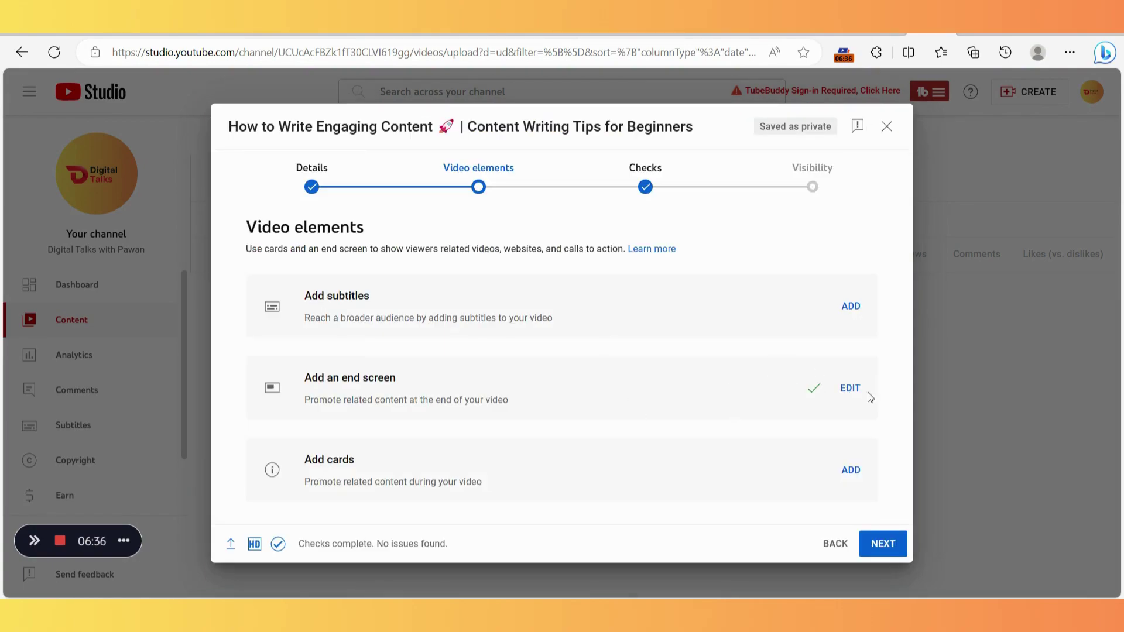
Start adding cards and preview the video, pausing at 2:28:03 as the card position
{"action": "left_click", "coordinate": [852, 471]}
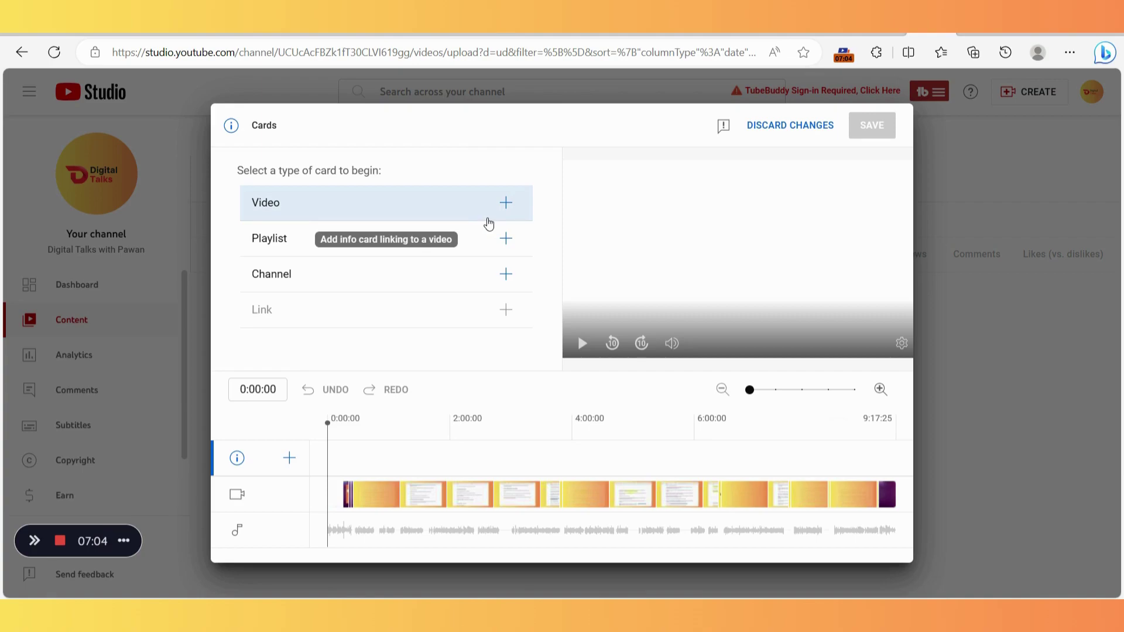
{"action": "left_click", "coordinate": [584, 346]}
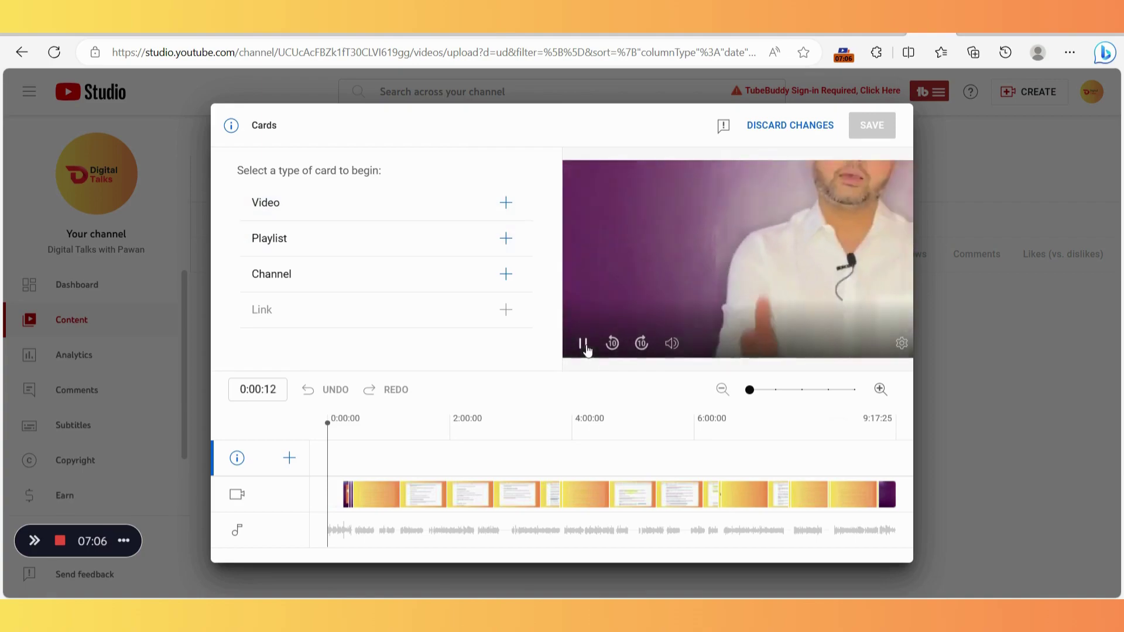
{"action": "left_click", "coordinate": [586, 346]}
{"action": "left_click", "coordinate": [586, 346]}
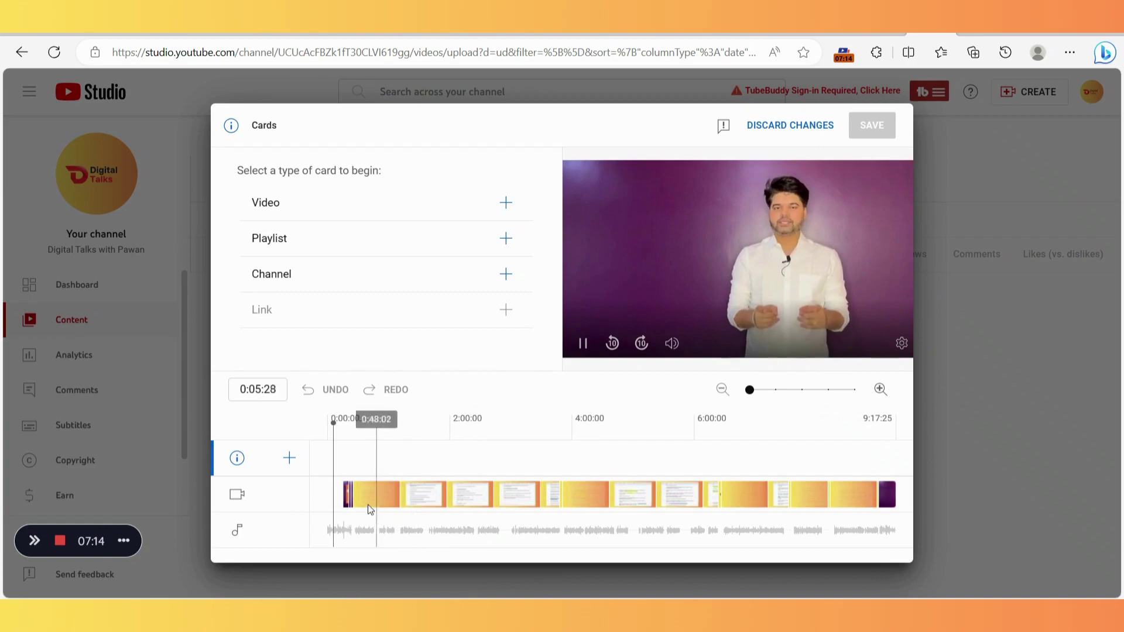
{"action": "left_click", "coordinate": [479, 495]}
{"action": "left_click", "coordinate": [581, 343]}
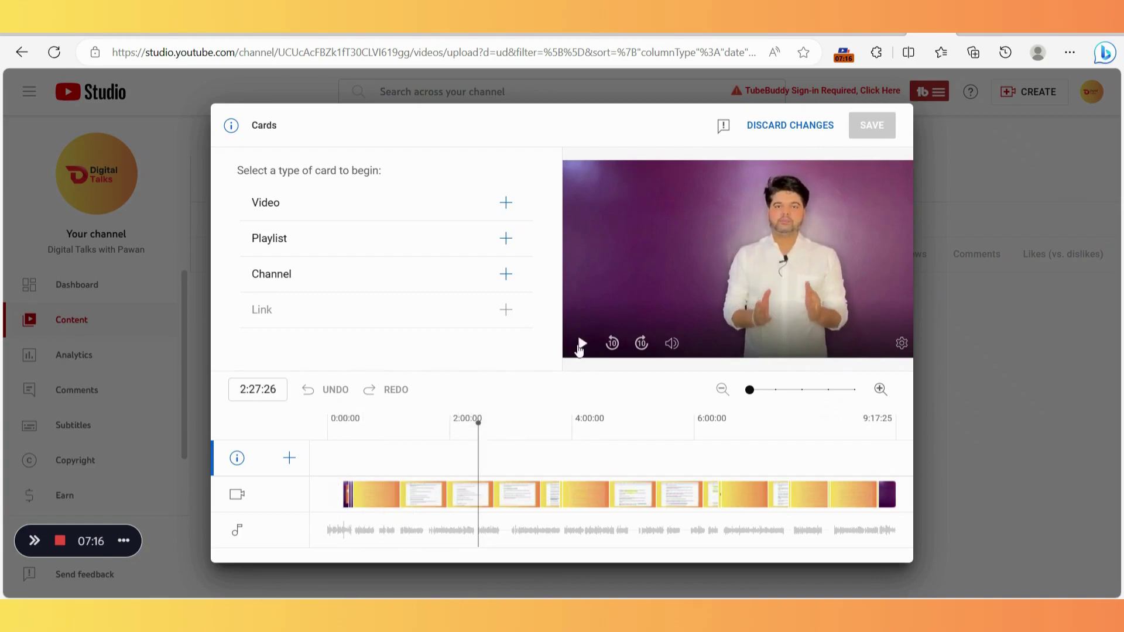
{"action": "left_click", "coordinate": [581, 343]}
{"action": "left_click", "coordinate": [581, 344]}
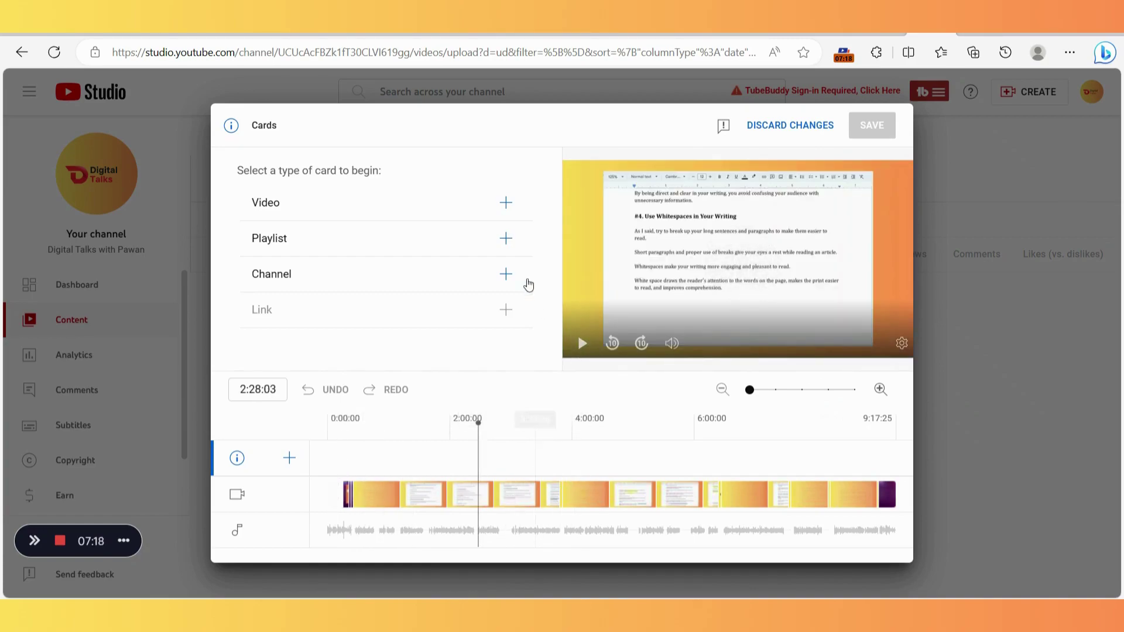
Try a video card linking to "Want to Become a Content Writer?" at 2:28:03, and discard the card changes
{"action": "left_click", "coordinate": [505, 205]}
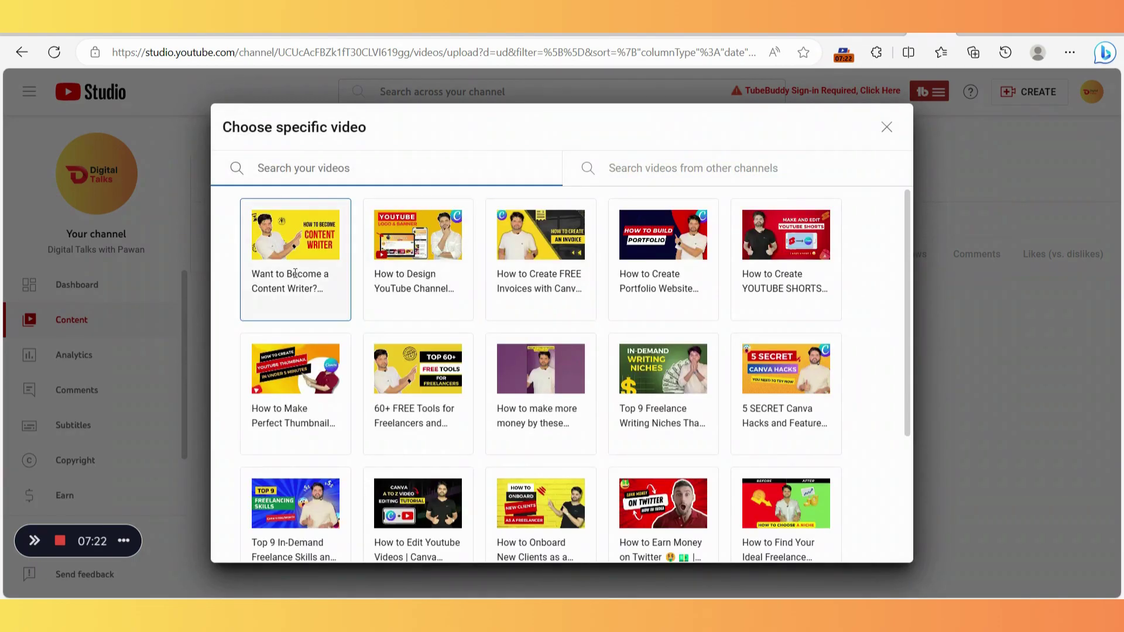
{"action": "left_click", "coordinate": [295, 273]}
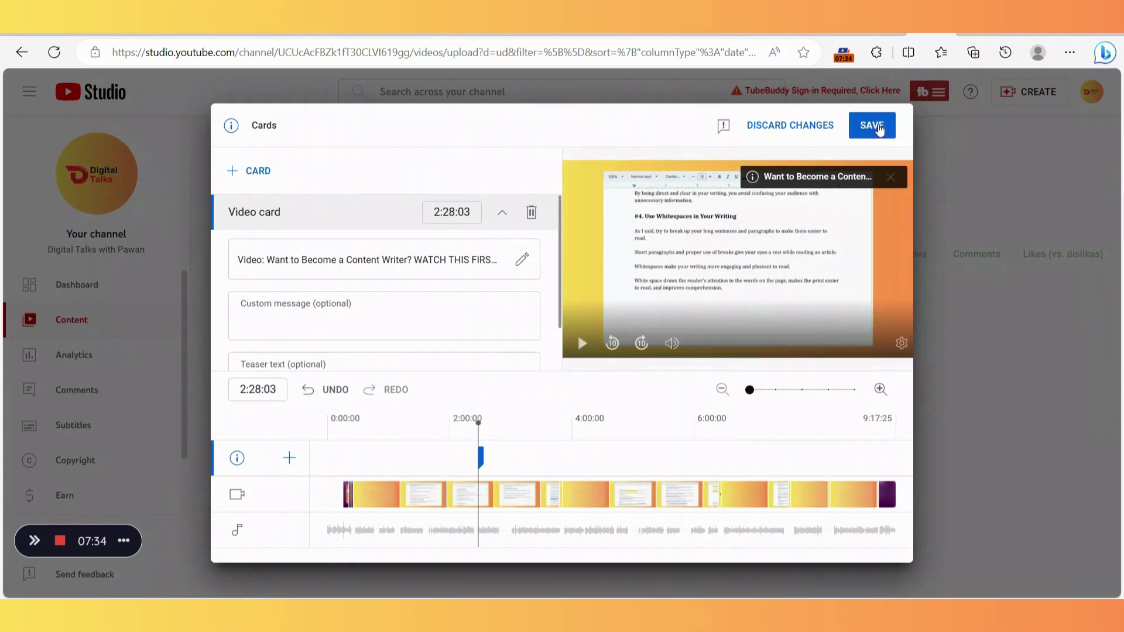
{"action": "left_click", "coordinate": [785, 130]}
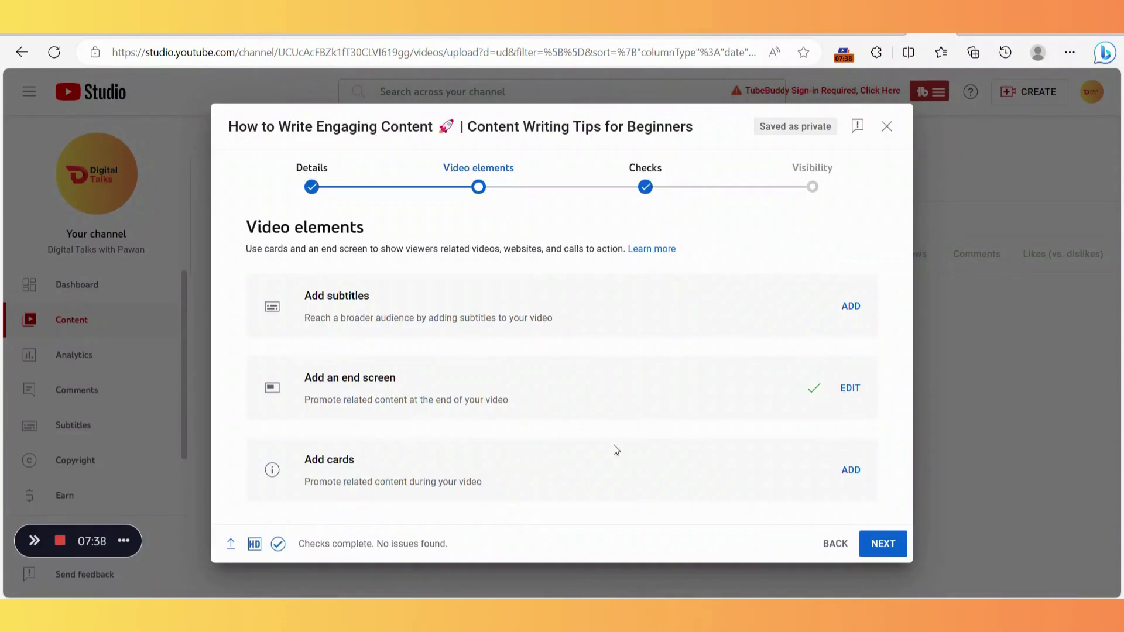
Continue to Checks and review the copyright check result
{"action": "left_click", "coordinate": [896, 550]}
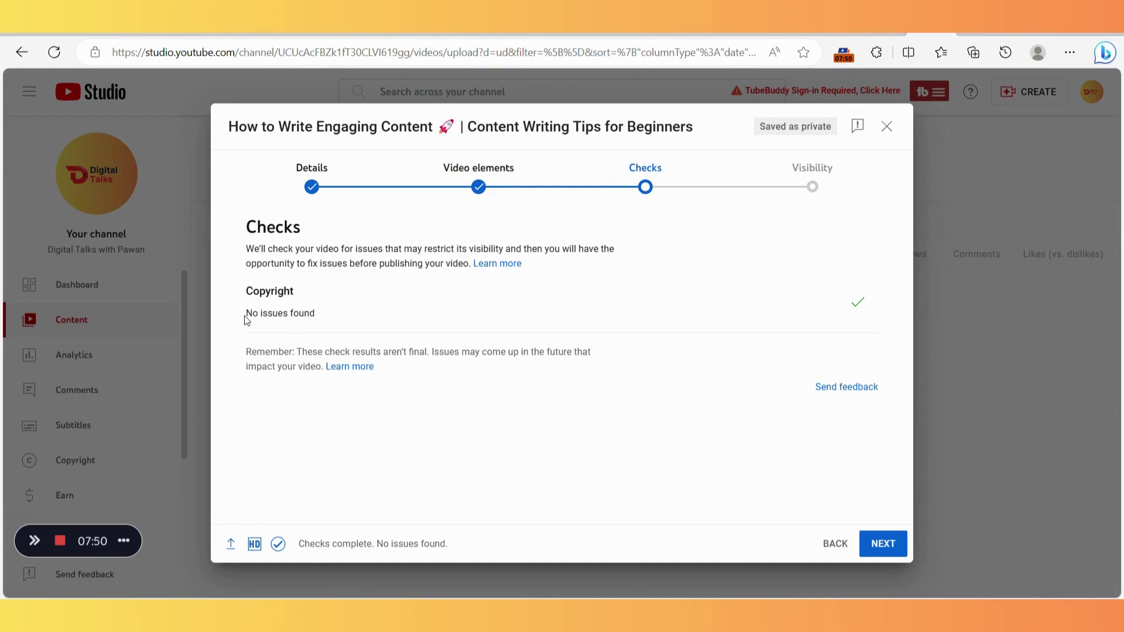
{"action": "left_click_drag", "start_coordinate": [253, 315], "coordinate": [324, 318]}
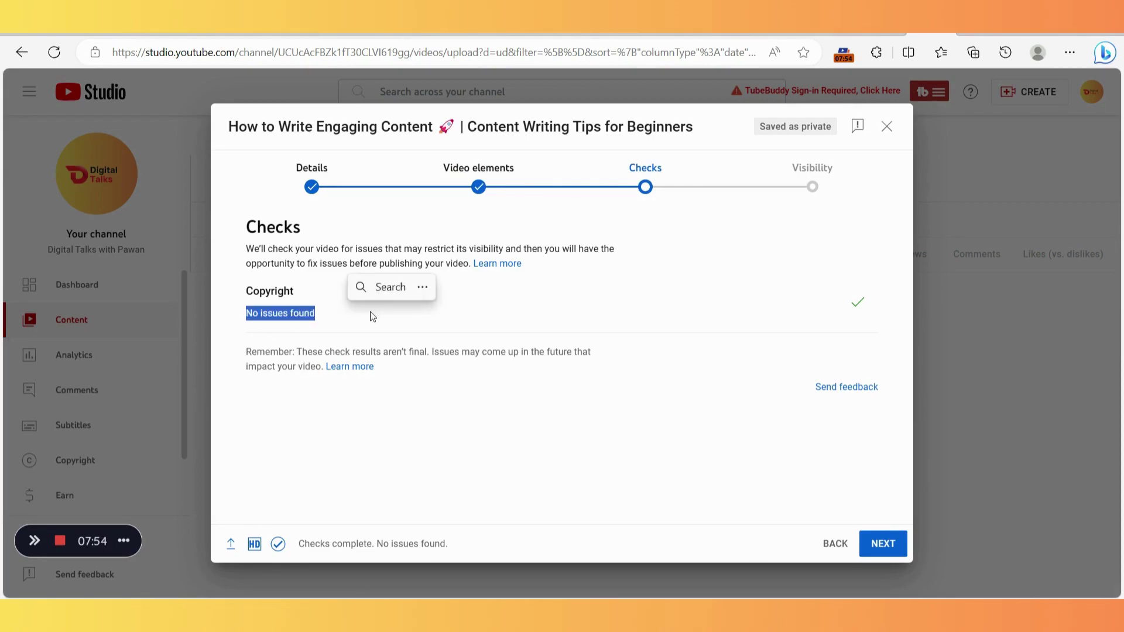
{"action": "left_click", "coordinate": [342, 290]}
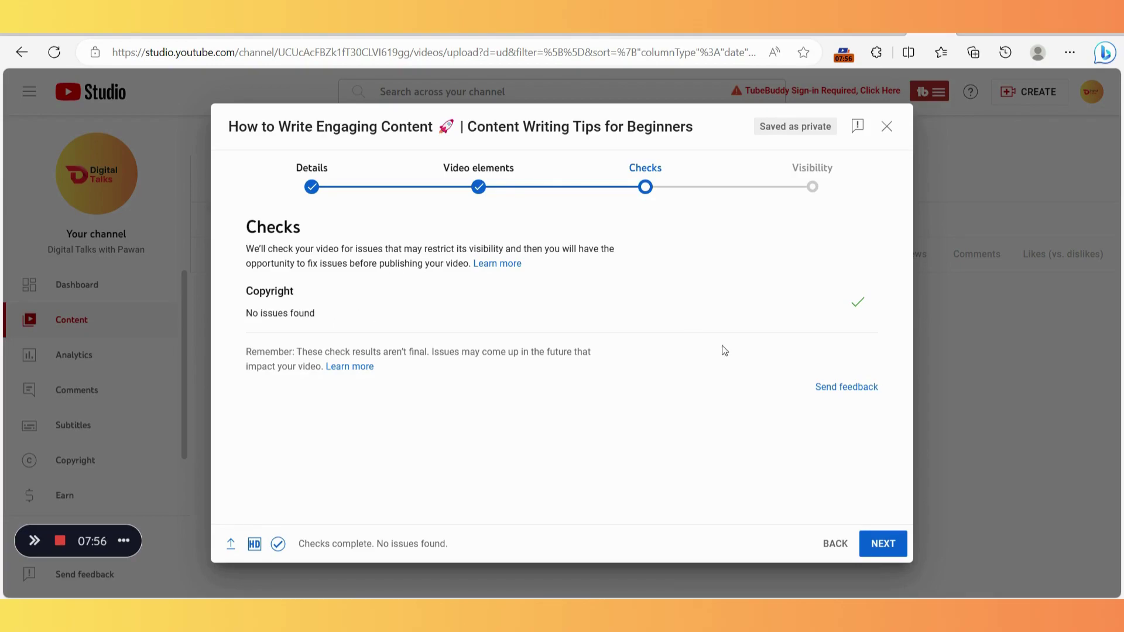
Continue to Visibility and set the video to go public on a schedule, Sep 25, 2023 at 1:30 PM
{"action": "left_click", "coordinate": [898, 545]}
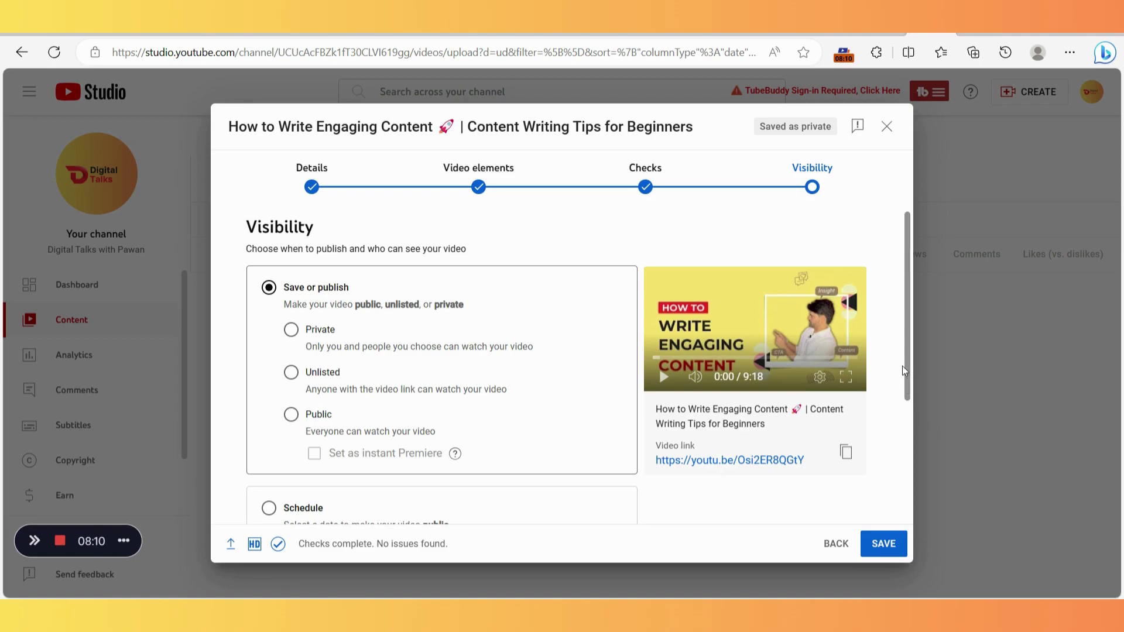
{"action": "left_click_drag", "start_coordinate": [907, 357], "coordinate": [909, 444]}
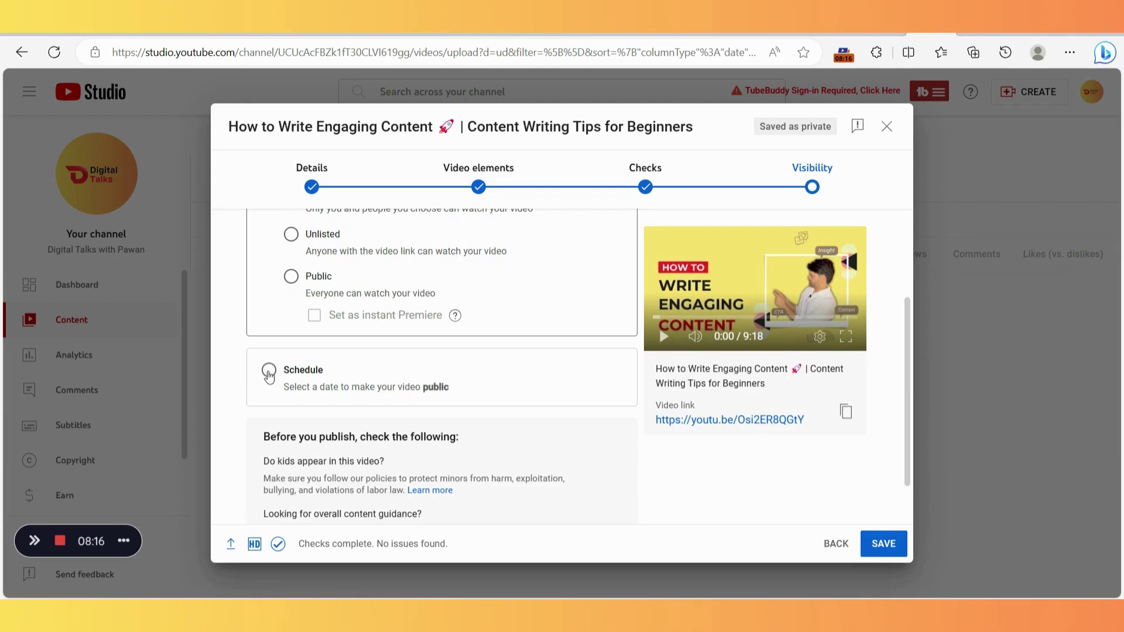
{"action": "left_click", "coordinate": [268, 372]}
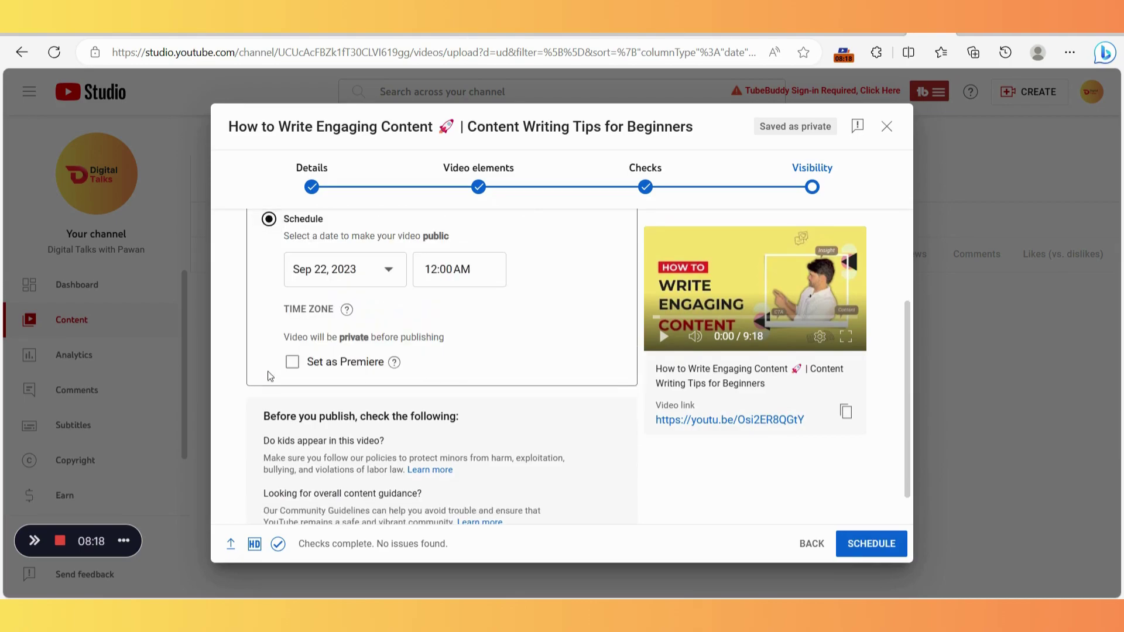
{"action": "left_click", "coordinate": [358, 275]}
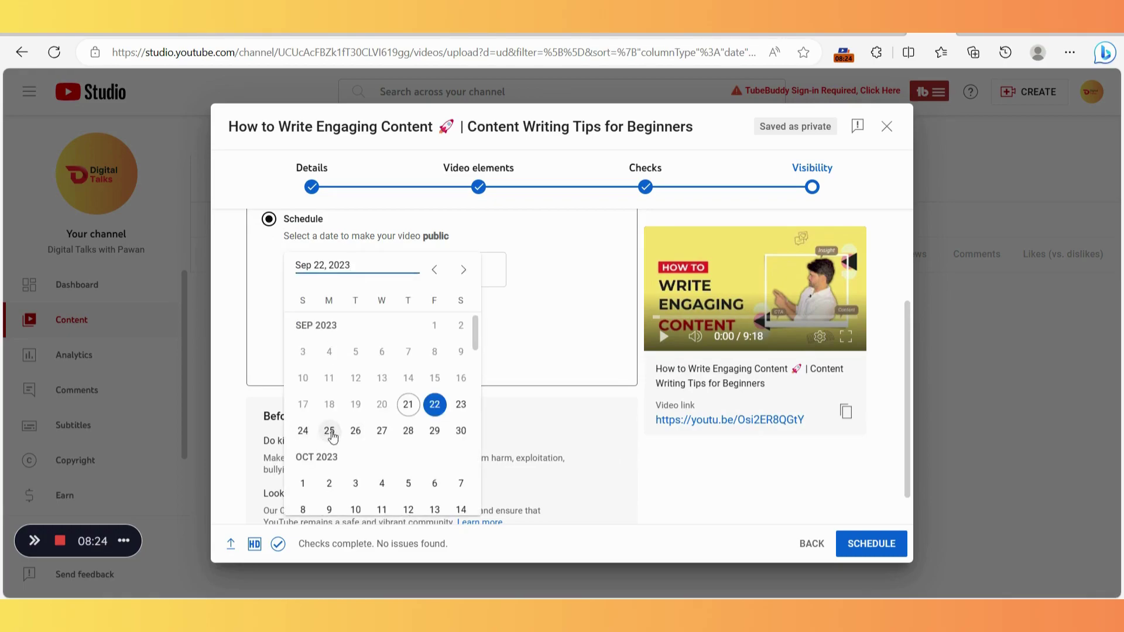
{"action": "left_click", "coordinate": [330, 431]}
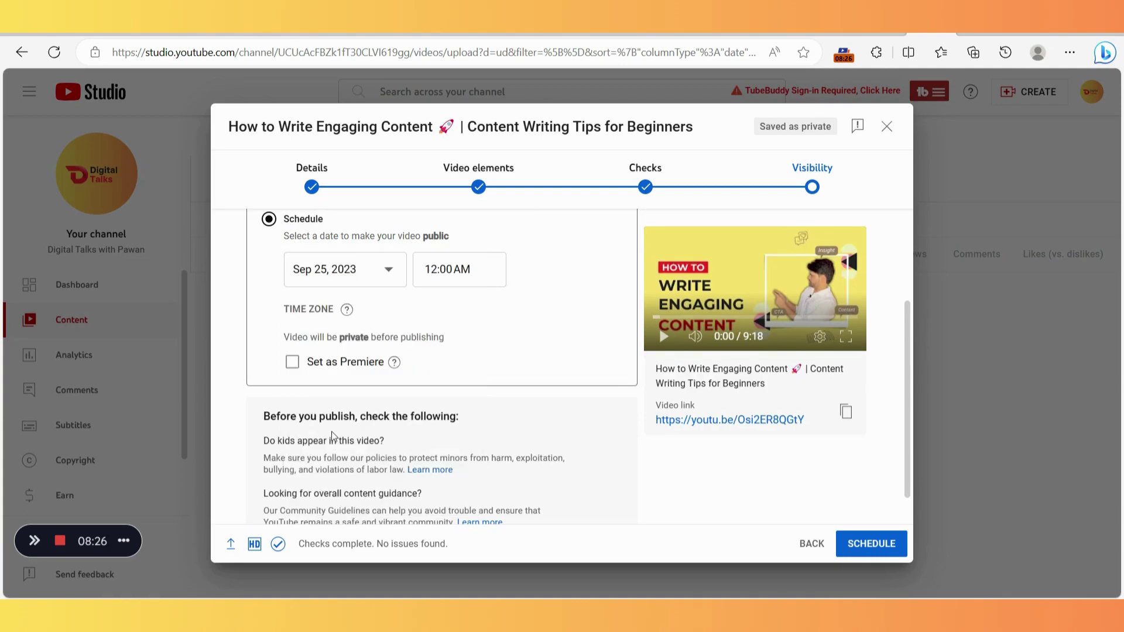
{"action": "left_click", "coordinate": [462, 269]}
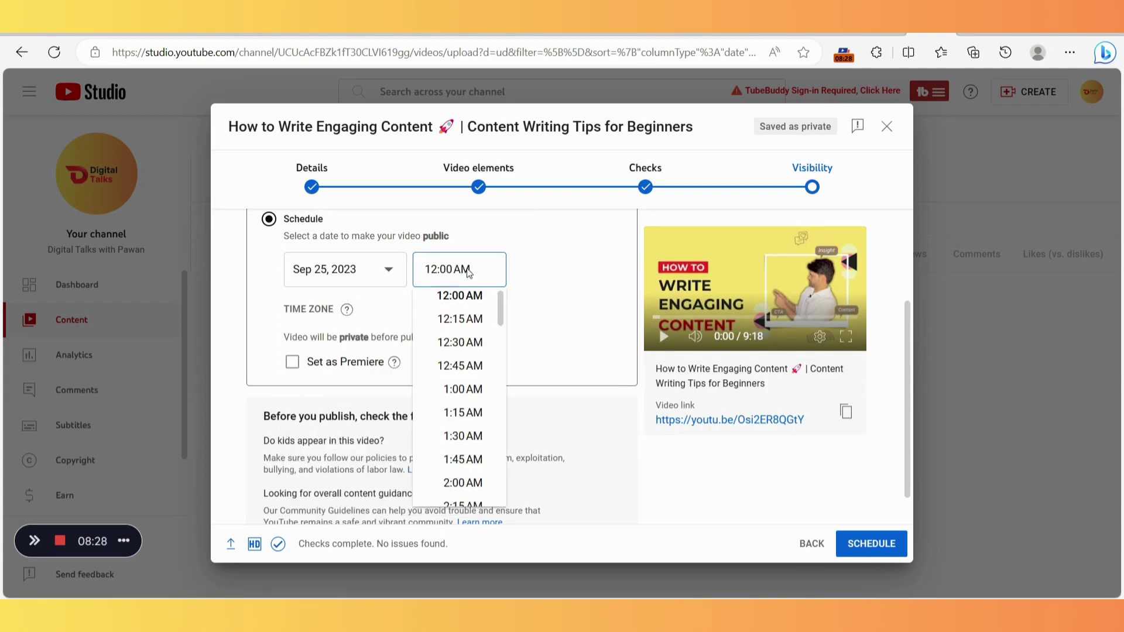
{"action": "left_click_drag", "start_coordinate": [500, 305], "coordinate": [509, 417]}
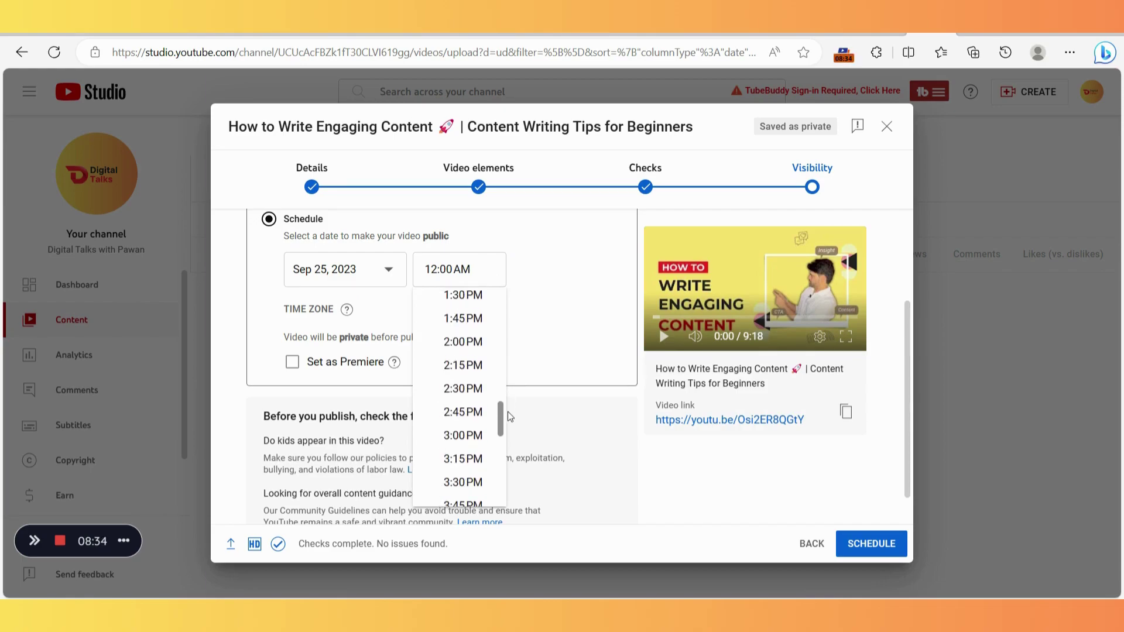
{"action": "left_click", "coordinate": [484, 298]}
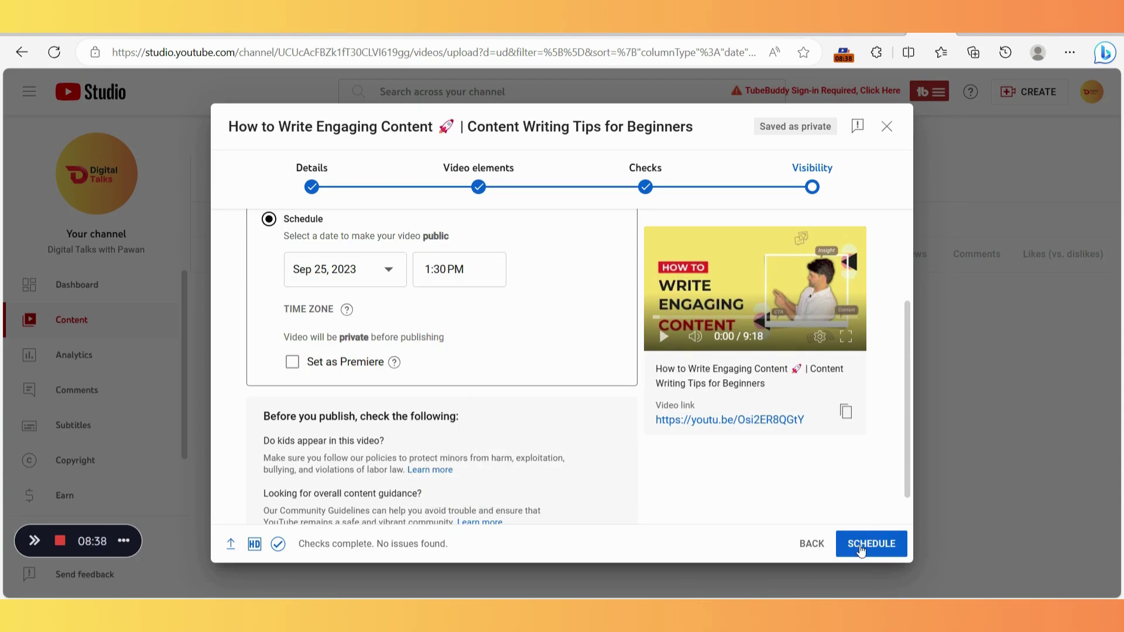
Schedule the video, close the confirmation and check its visibility in the channel content list
{"action": "left_click", "coordinate": [872, 544]}
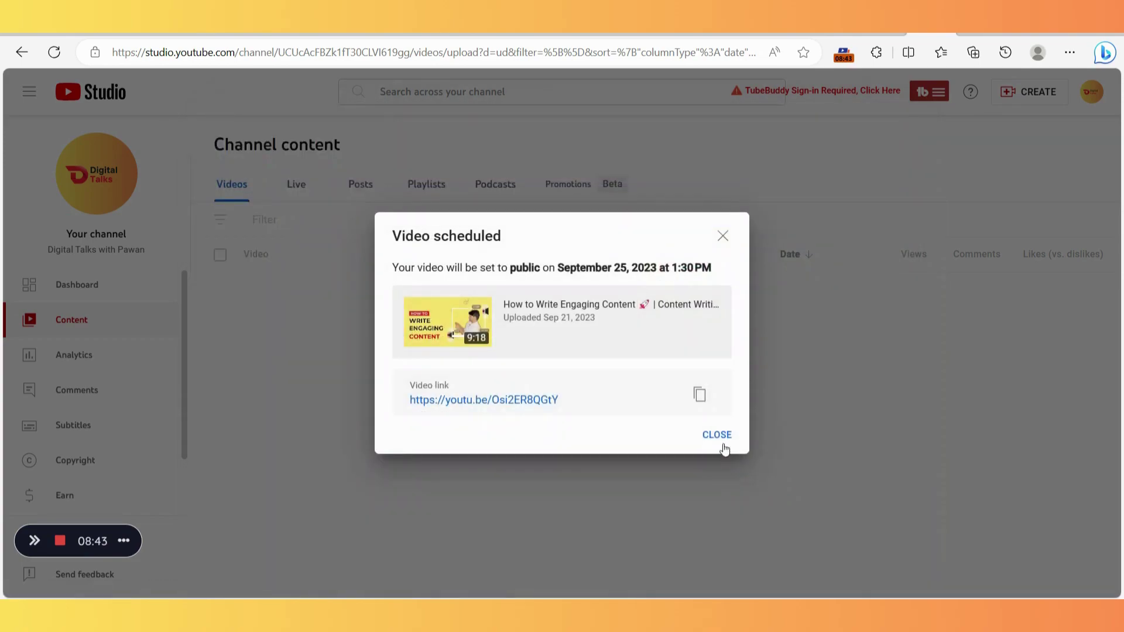
{"action": "left_click", "coordinate": [720, 438]}
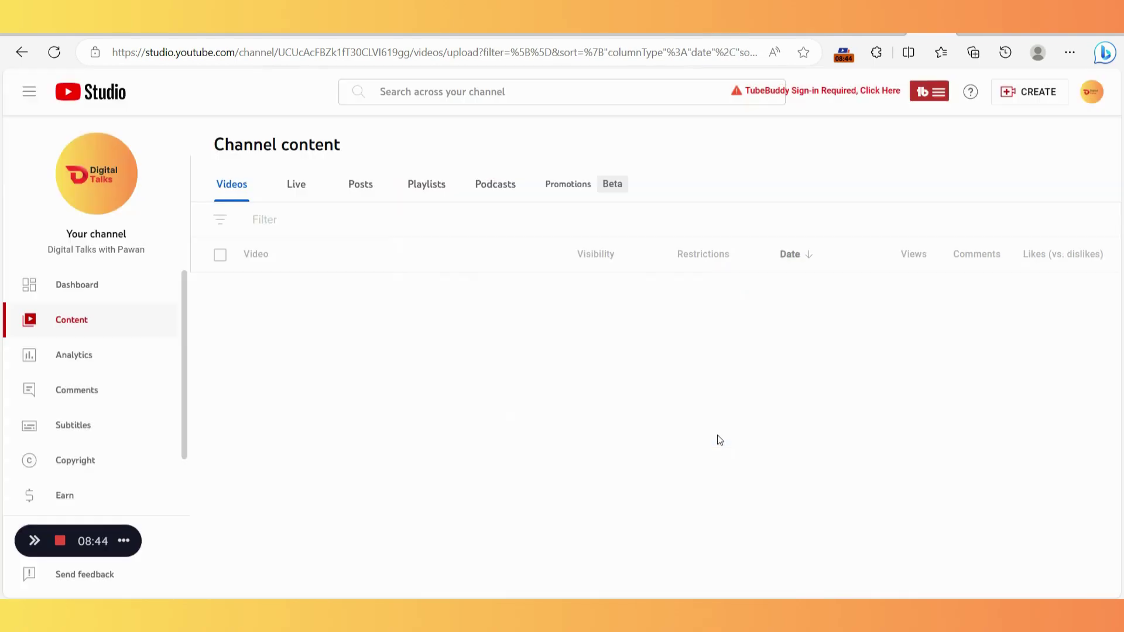
{"action": "mouse_move", "coordinate": [602, 311]}
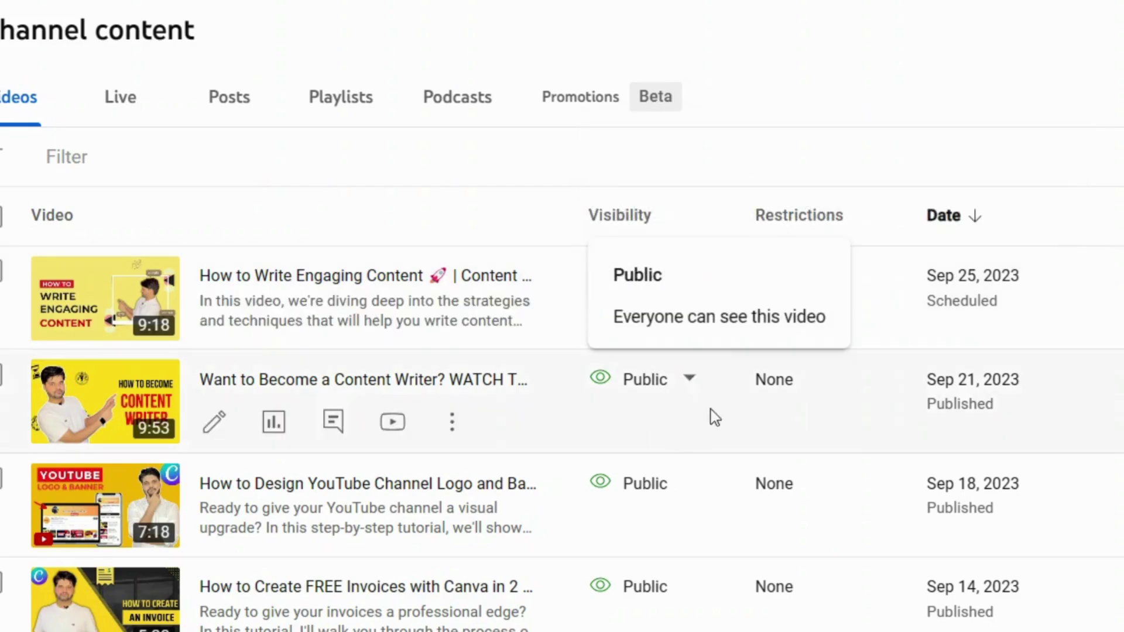
{"action": "mouse_move", "coordinate": [677, 293]}
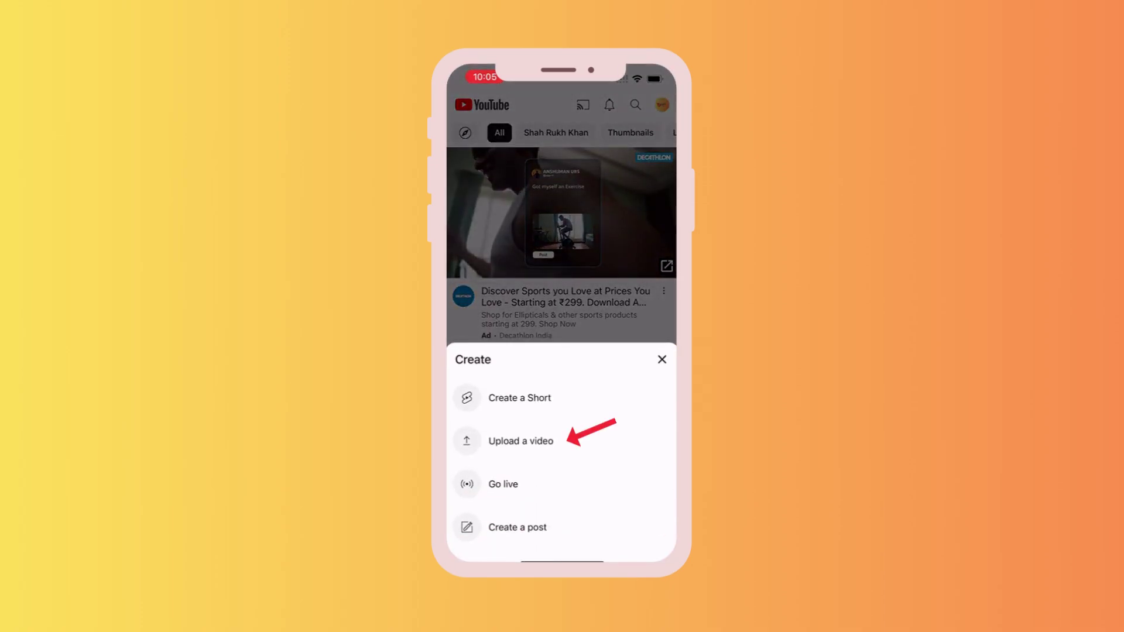
In the YouTube mobile app, begin a video upload with the 1:57 white-shirt clip and continue to its details
{"action": "left_click", "coordinate": [520, 441]}
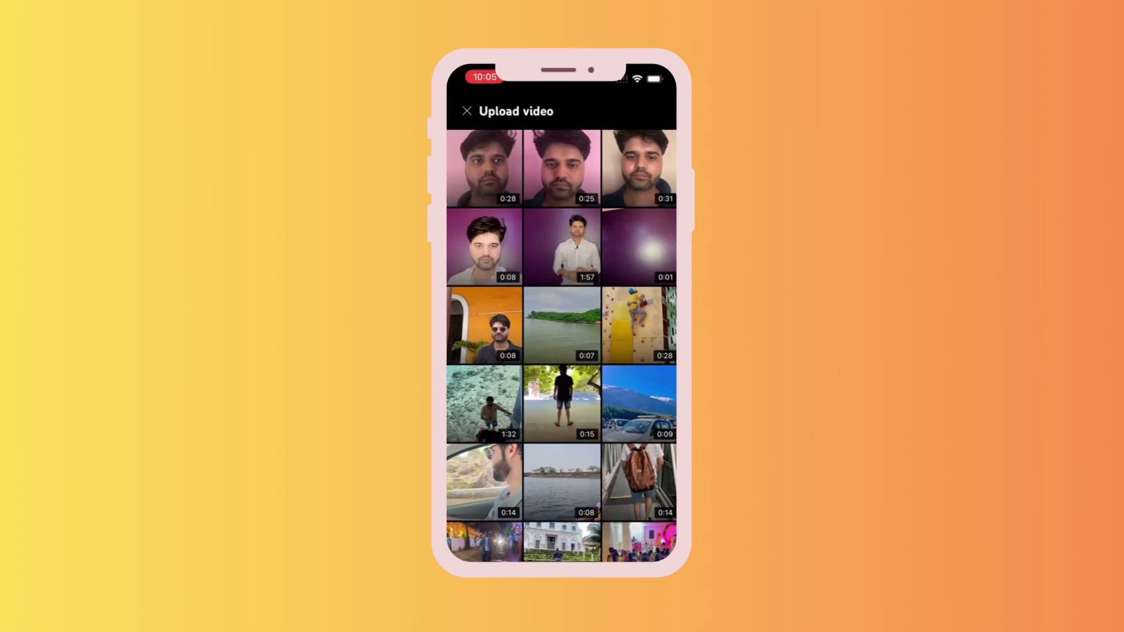
{"action": "left_click", "coordinate": [561, 246]}
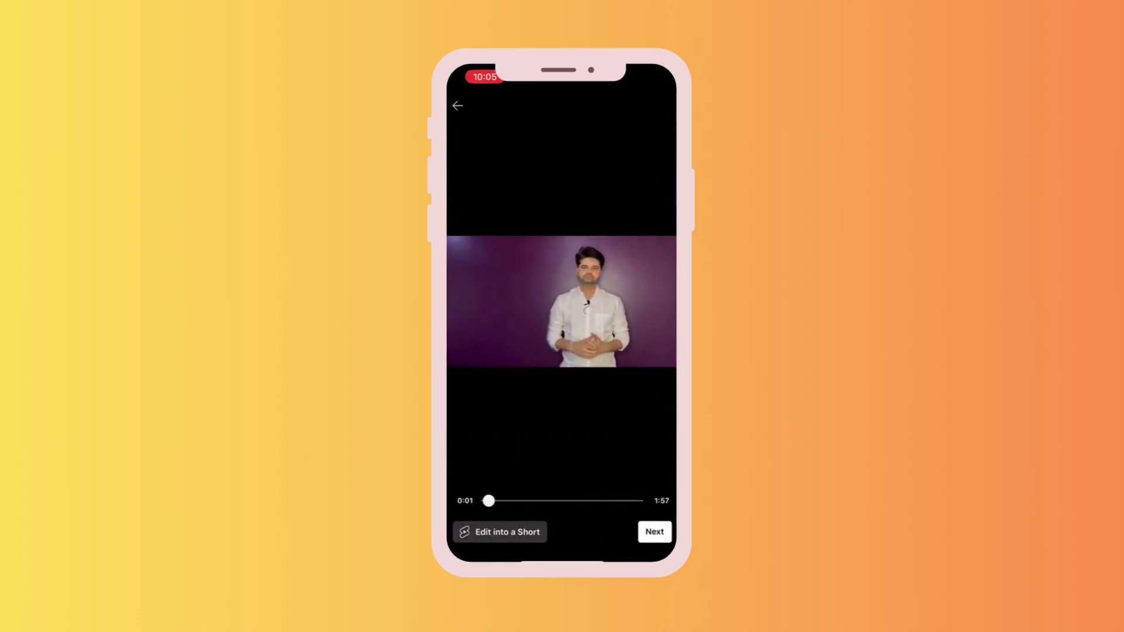
{"action": "left_click", "coordinate": [655, 532]}
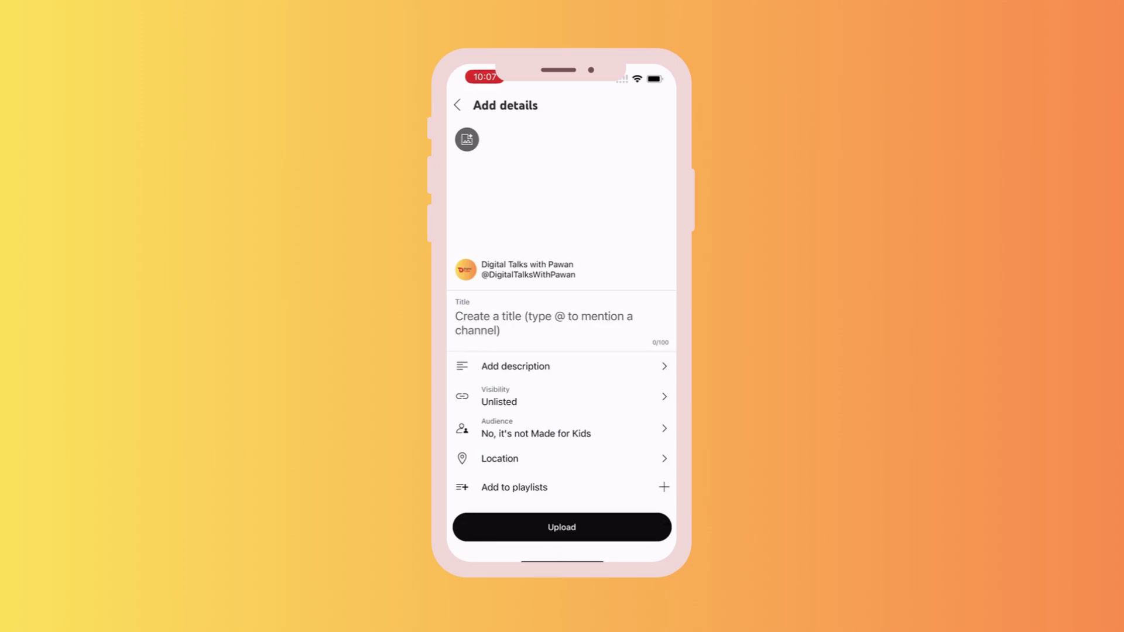
{"action": "scroll", "coordinate": [562, 351], "scroll_direction": "down", "scroll_amount": 2}
{"action": "scroll", "coordinate": [561, 351], "scroll_direction": "up", "scroll_amount": 2}
{"action": "left_click", "coordinate": [466, 139]}
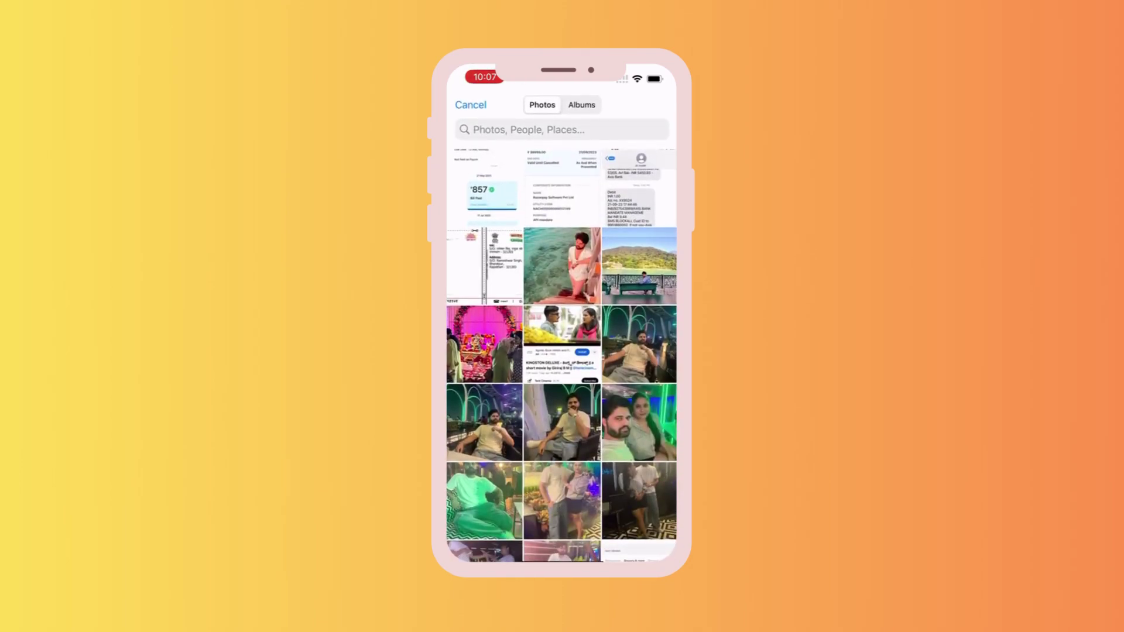
{"action": "scroll", "coordinate": [561, 356], "scroll_direction": "down", "scroll_amount": 15}
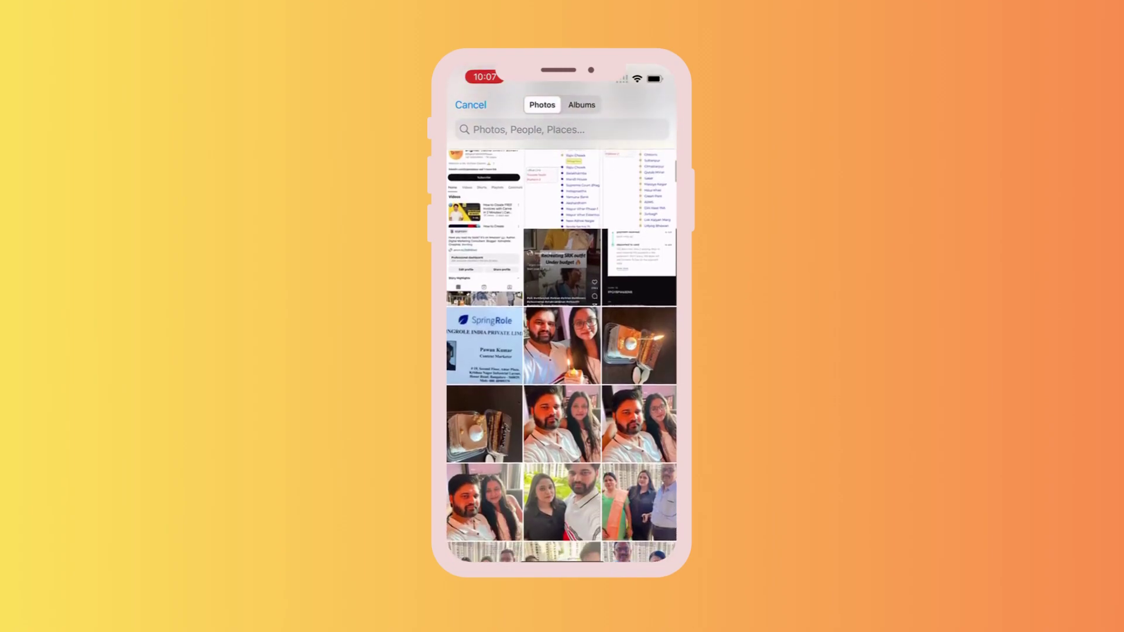
{"action": "scroll", "coordinate": [562, 355], "scroll_direction": "up", "scroll_amount": 10}
{"action": "left_click", "coordinate": [470, 105]}
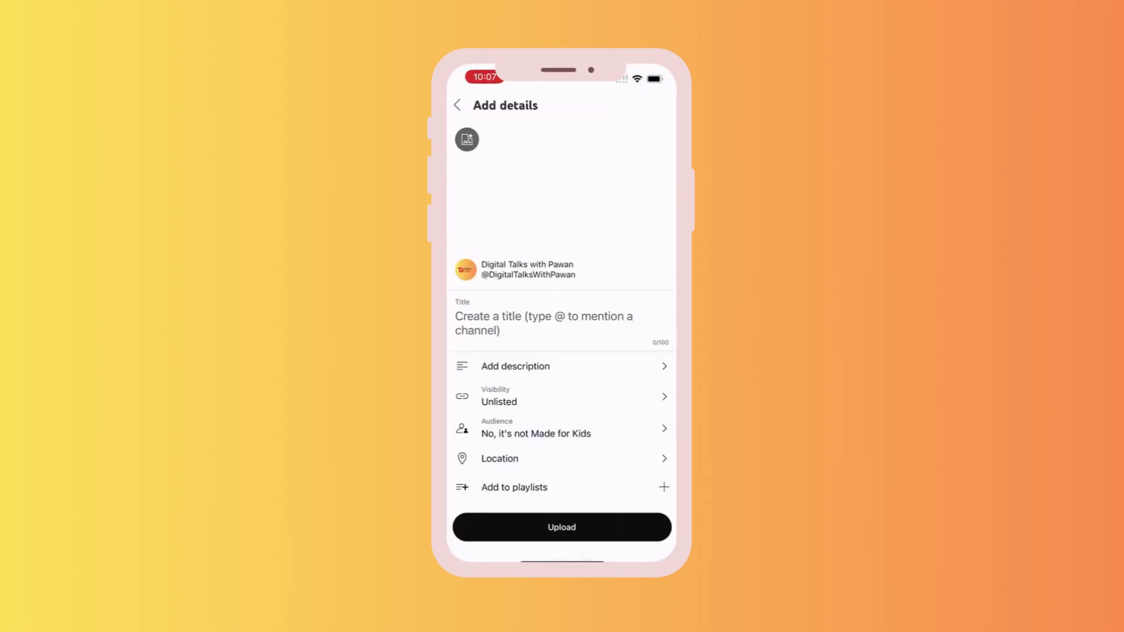
{"action": "left_click", "coordinate": [466, 139]}
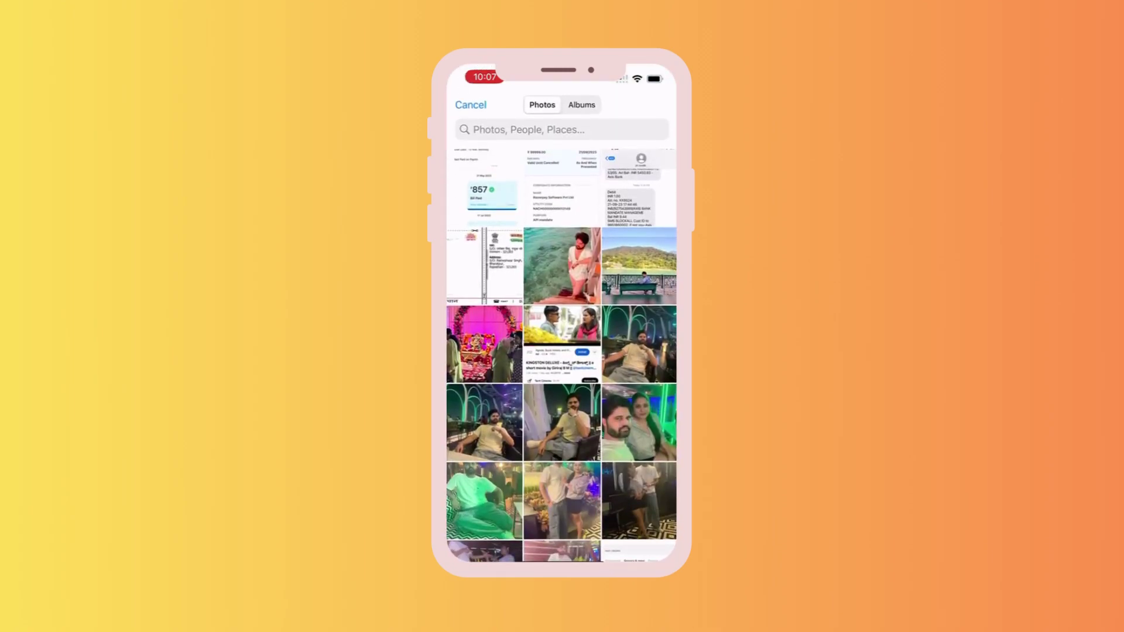
{"action": "left_click", "coordinate": [470, 104]}
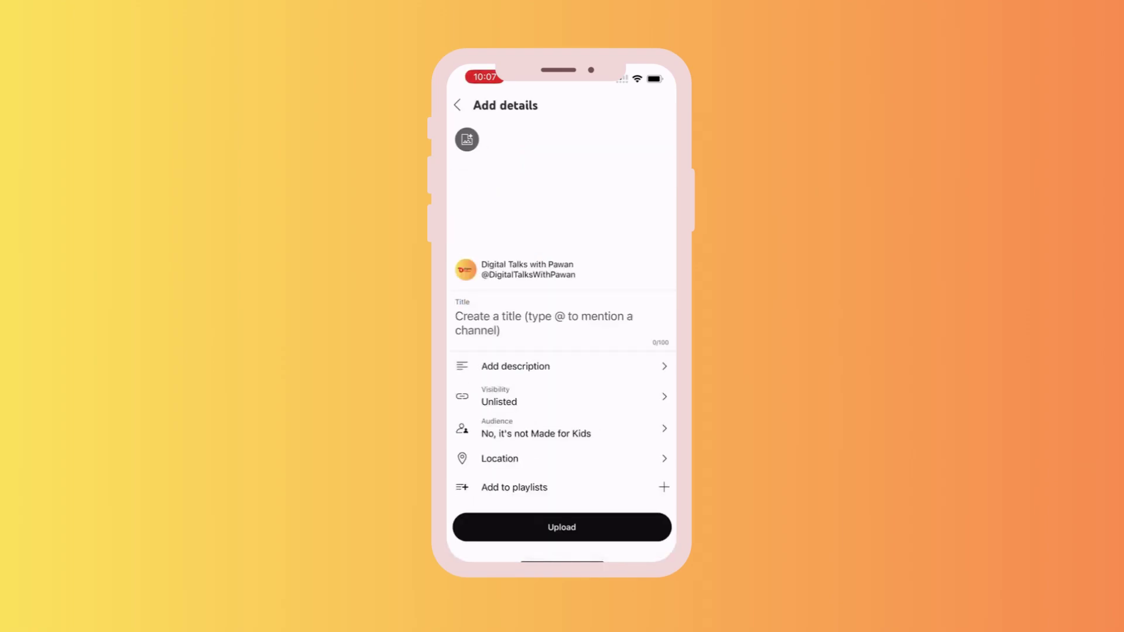
Title the video "This is test title" and add the description "This is test description"
{"action": "left_click", "coordinate": [498, 323]}
{"action": "type", "text": "This is test title"}
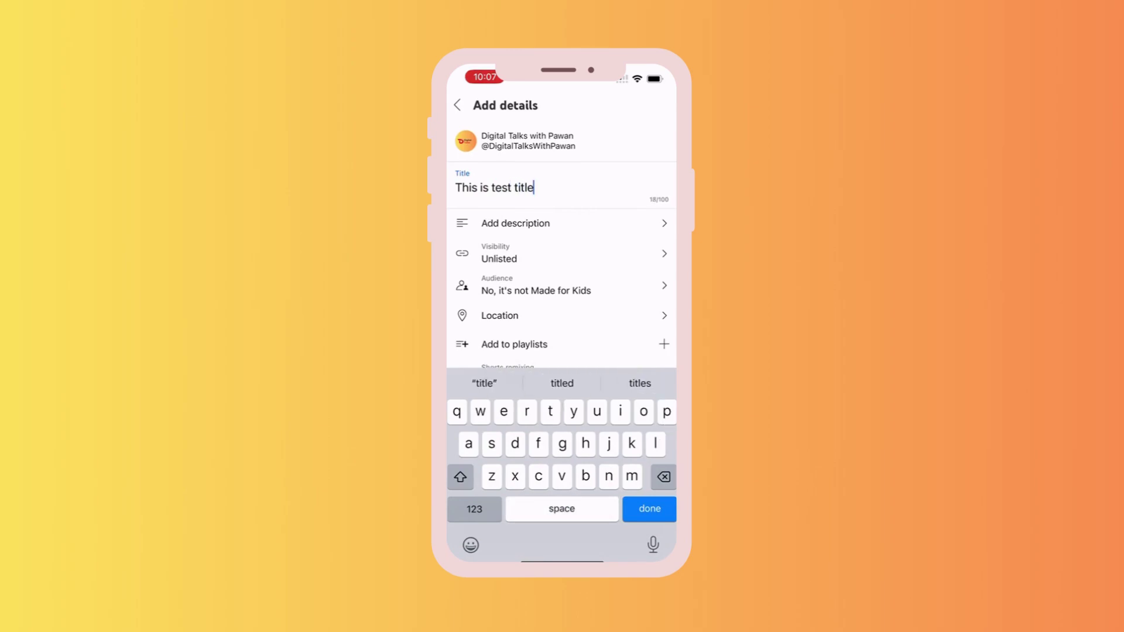
{"action": "left_click", "coordinate": [515, 223]}
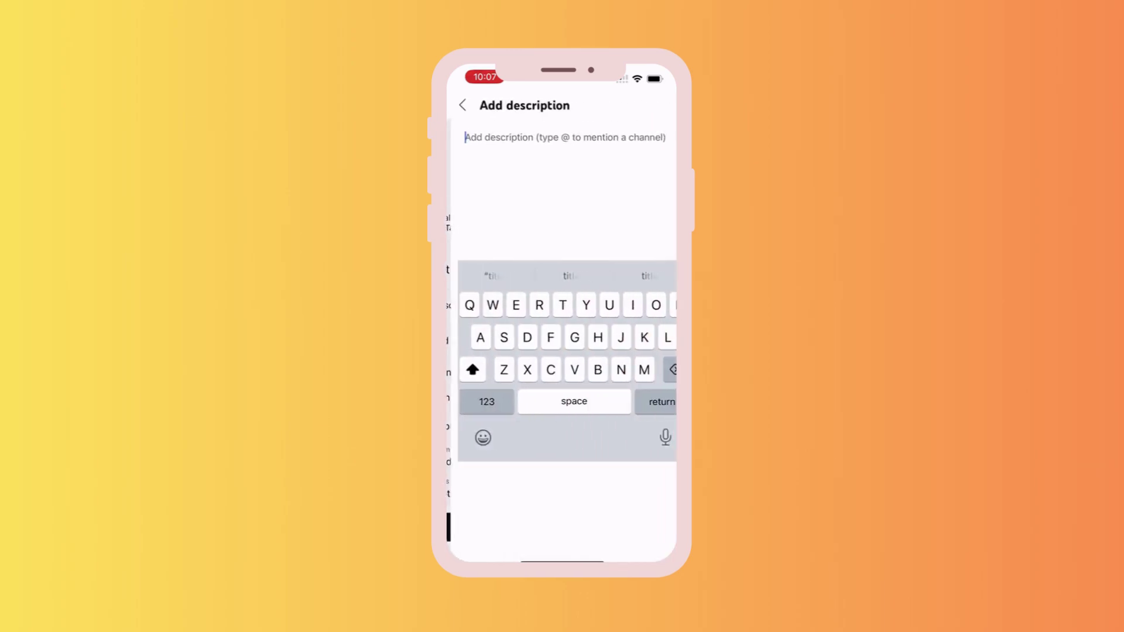
{"action": "type", "text": "This "}
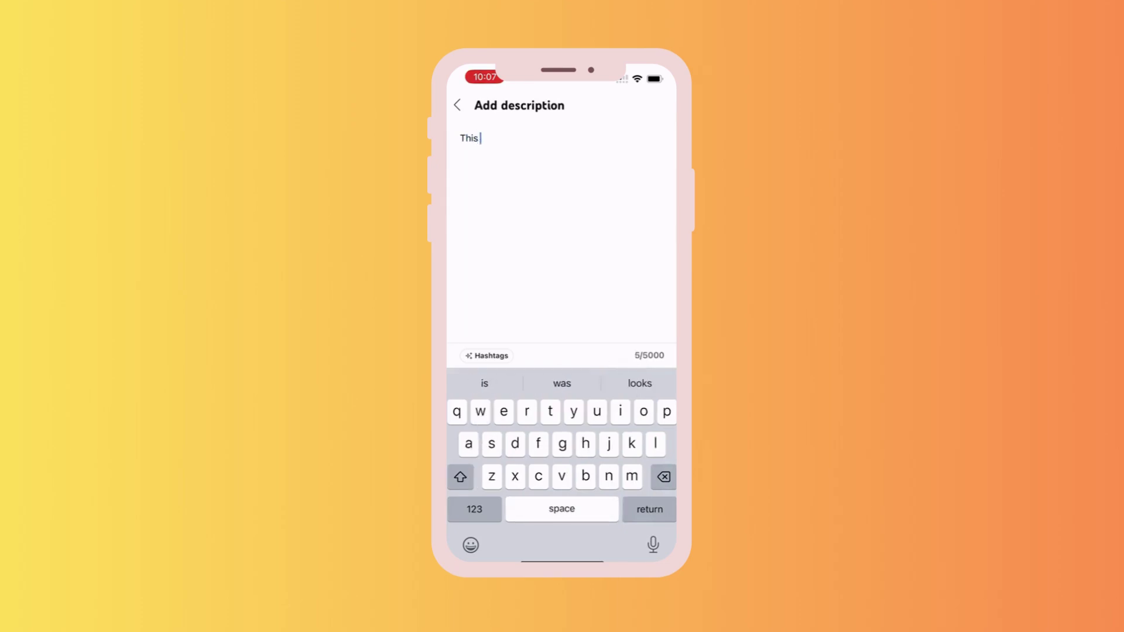
{"action": "type", "text": "is test description"}
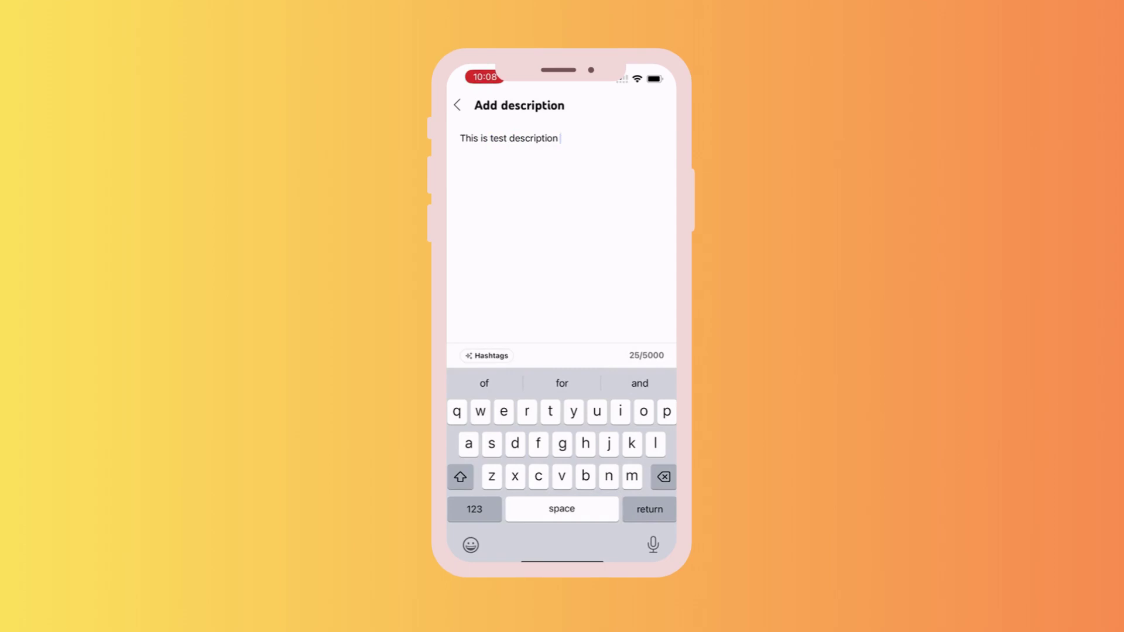
{"action": "left_click", "coordinate": [457, 105]}
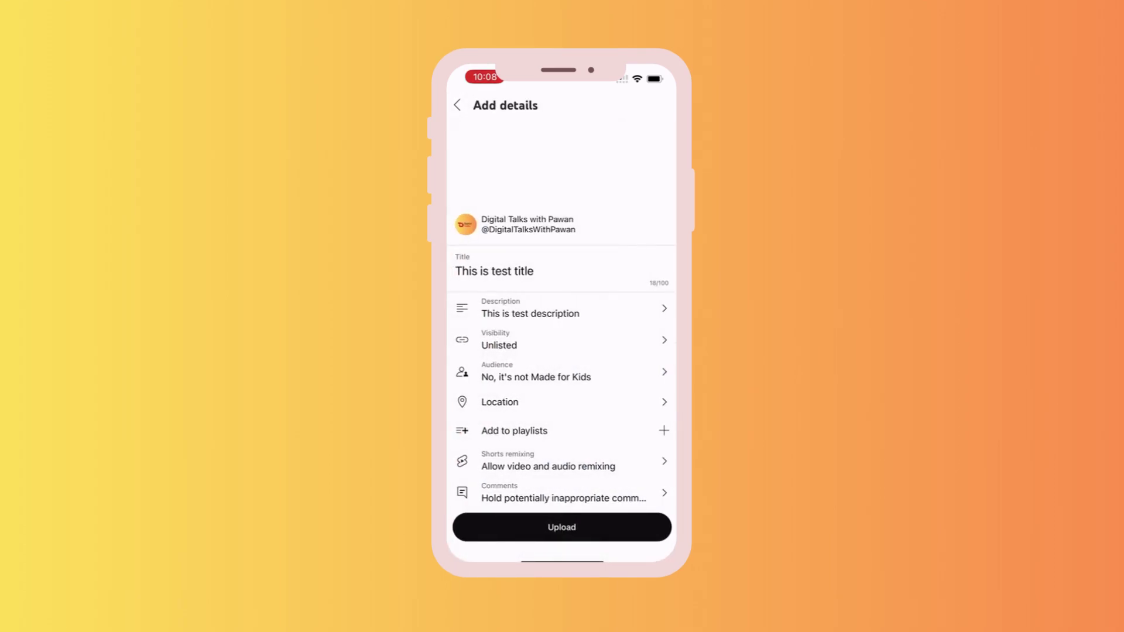
Set the video's visibility to Private
{"action": "left_click", "coordinate": [499, 341]}
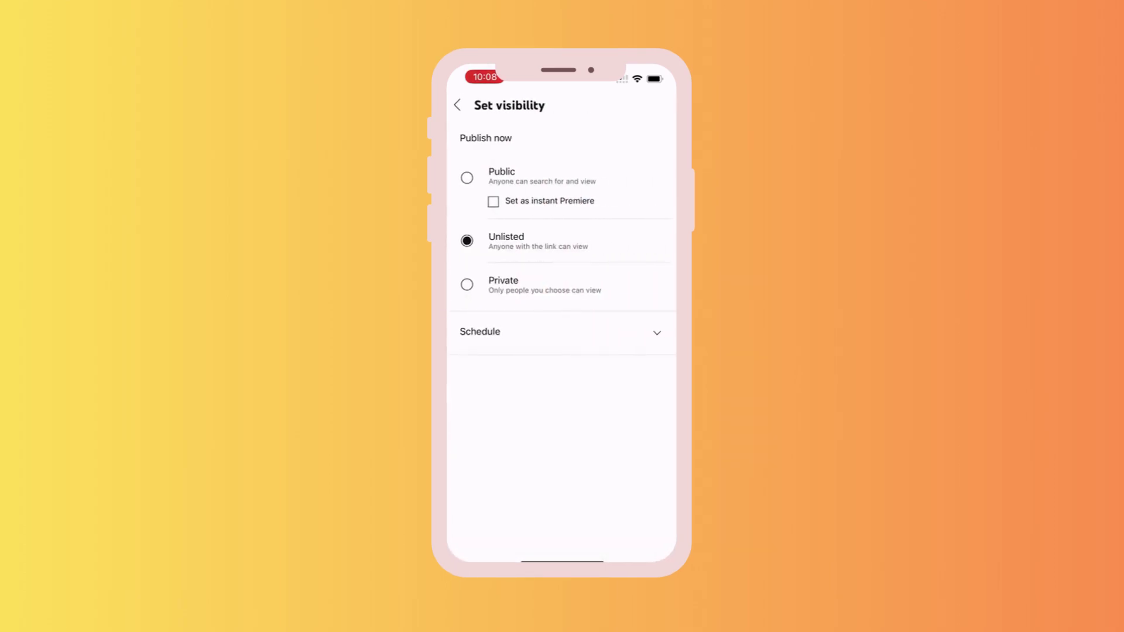
{"action": "left_click", "coordinate": [503, 285]}
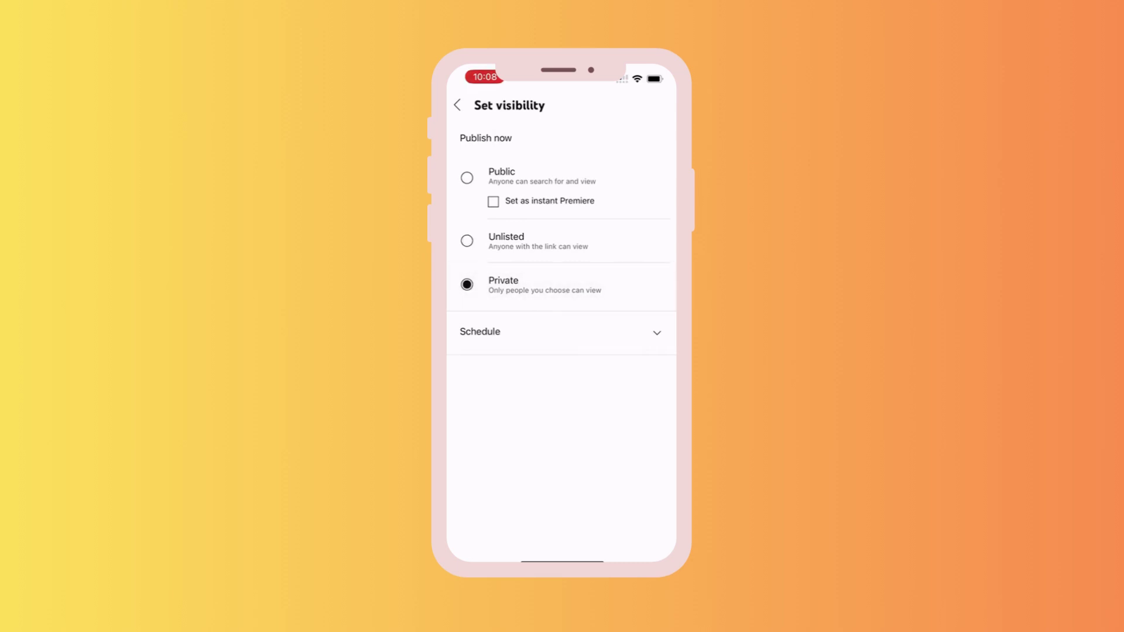